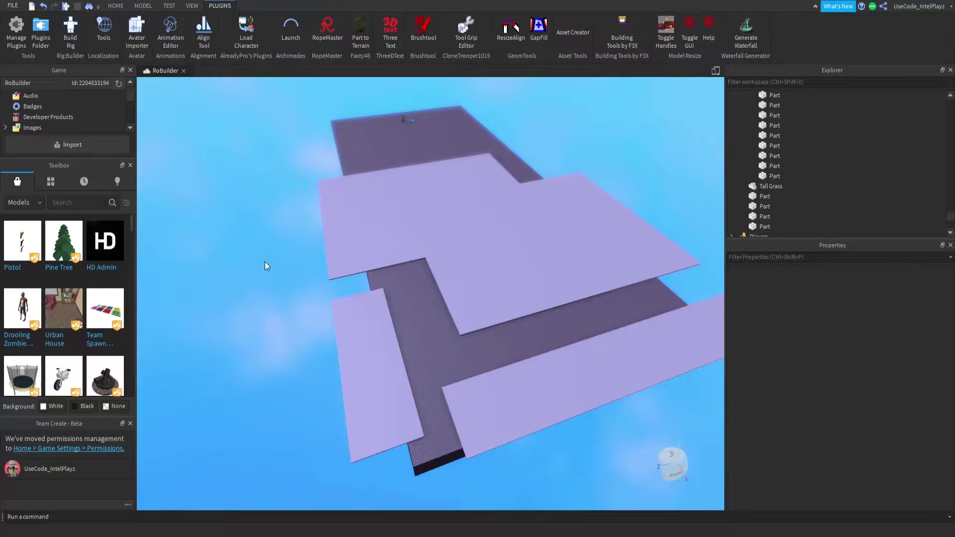
Convert the four flat parts lying over the baseplate into grass terrain with Part to Terrain.
right_drag(268, 264, 270, 266)
key(w)
key(a)
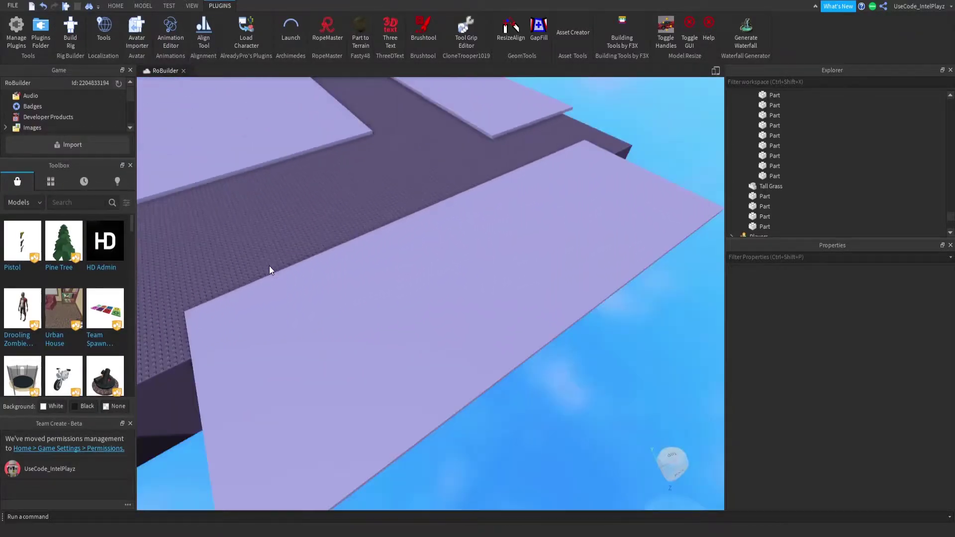
scroll(270, 265, down, 5)
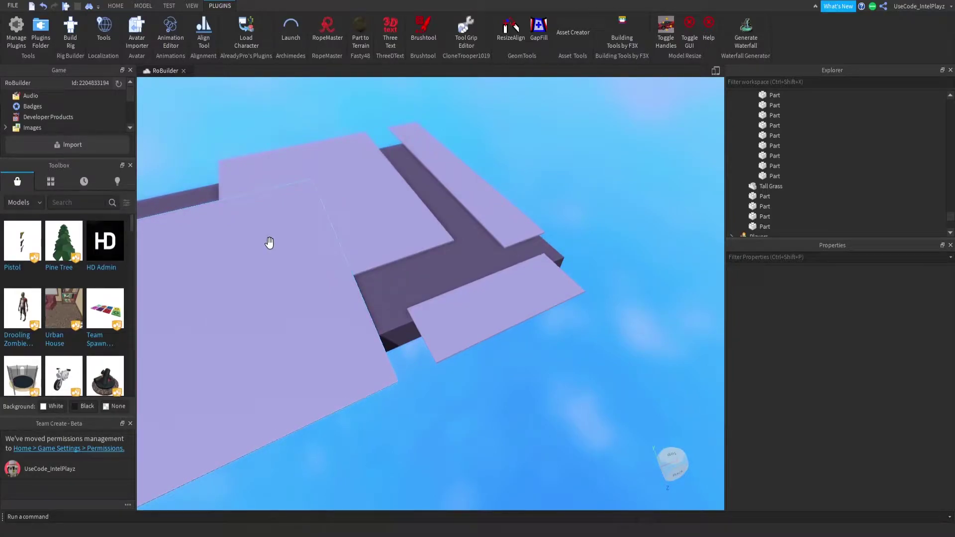
click(359, 29)
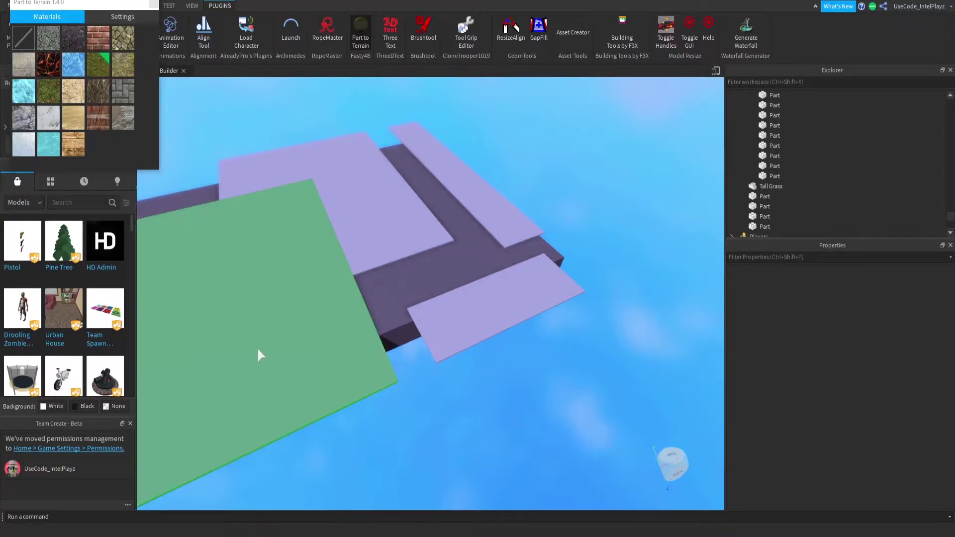
click(259, 351)
click(361, 233)
click(473, 187)
click(510, 316)
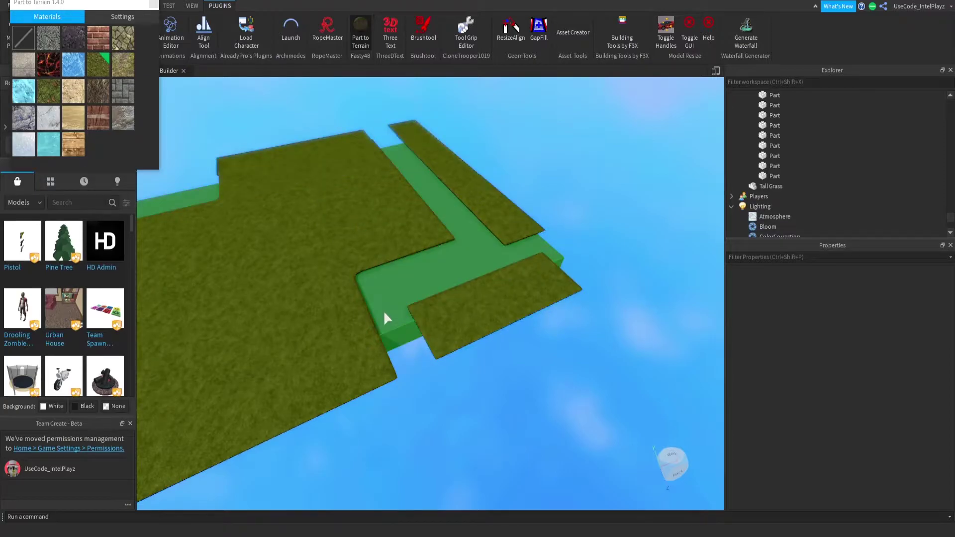
Convert the baseplate into Asphalt terrain with Part to Terrain.
right_drag(573, 375, 545, 362)
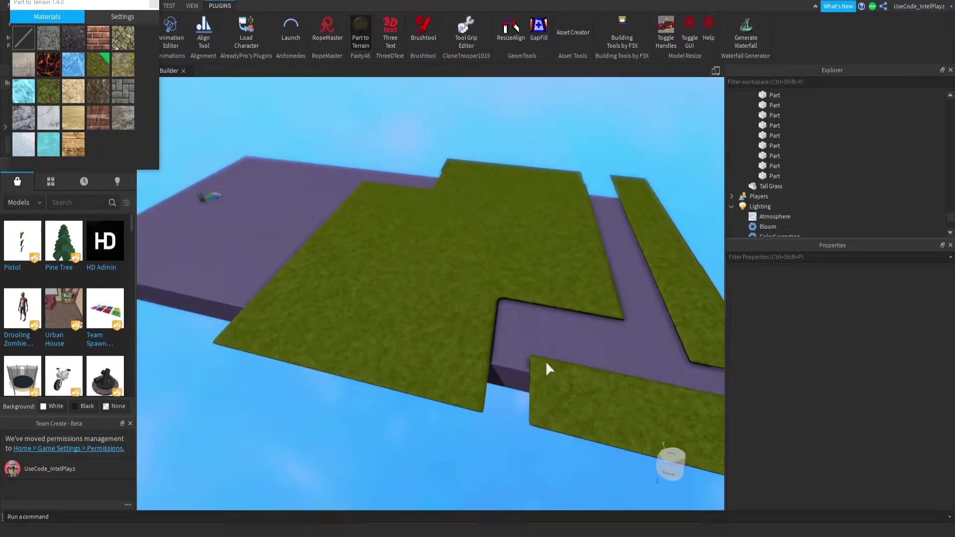
key(d)
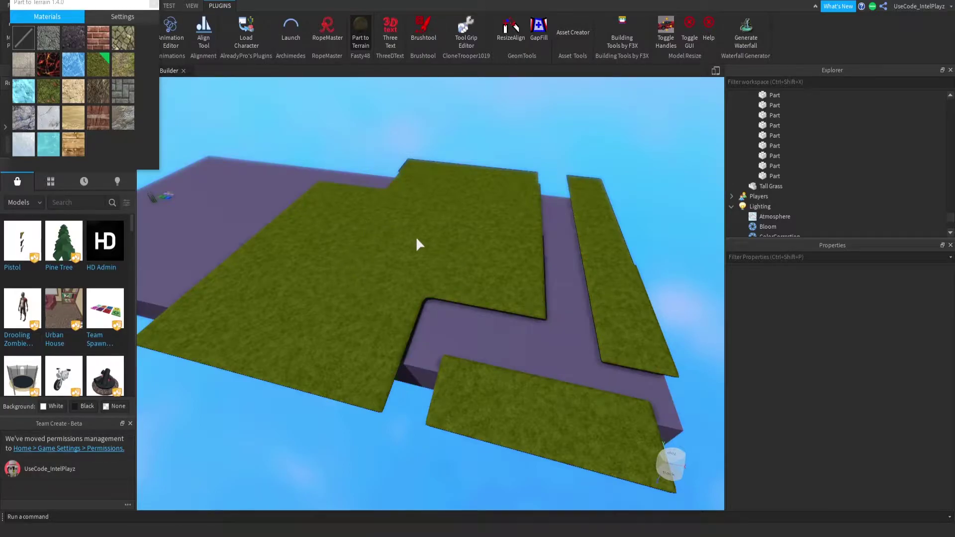
scroll(479, 386, up, 5)
right_drag(479, 386, 479, 387)
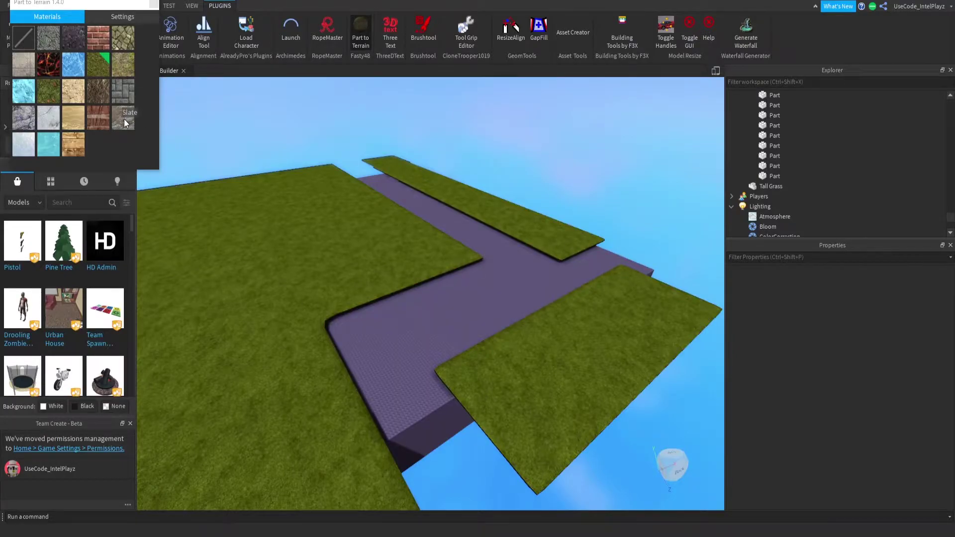
click(51, 35)
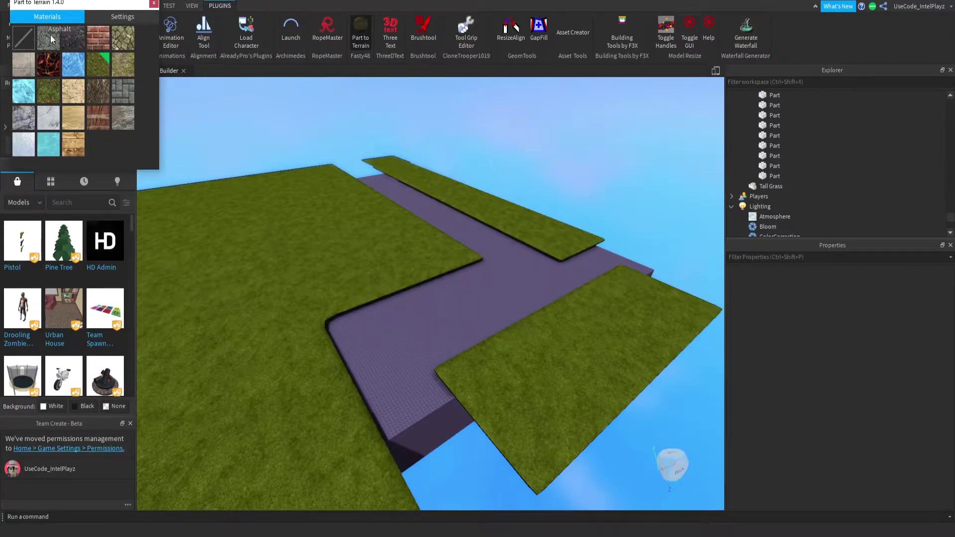
click(51, 38)
click(395, 351)
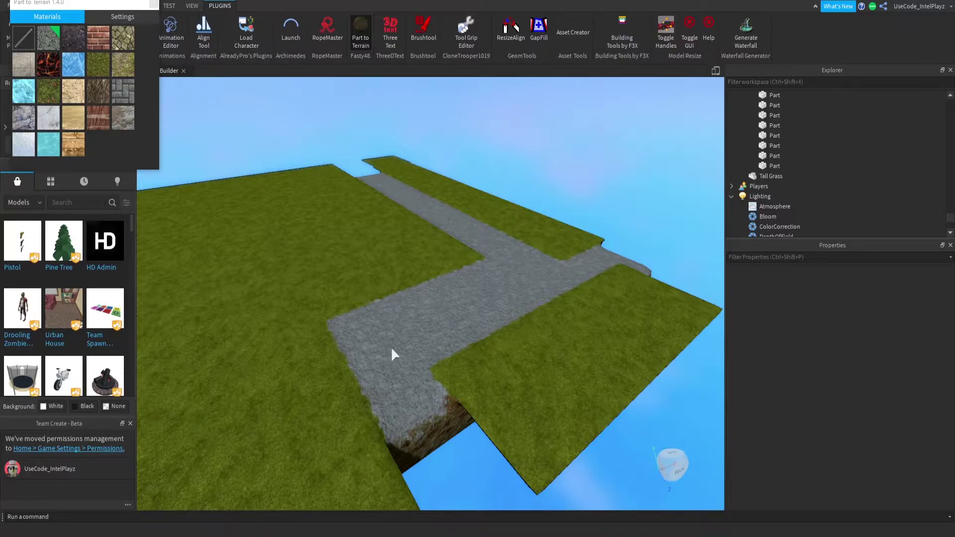
Undo the asphalt and grass terrain conversions to restore the plain baseplate.
scroll(446, 389, up, 5)
right_drag(446, 389, 446, 389)
scroll(446, 388, down, 5)
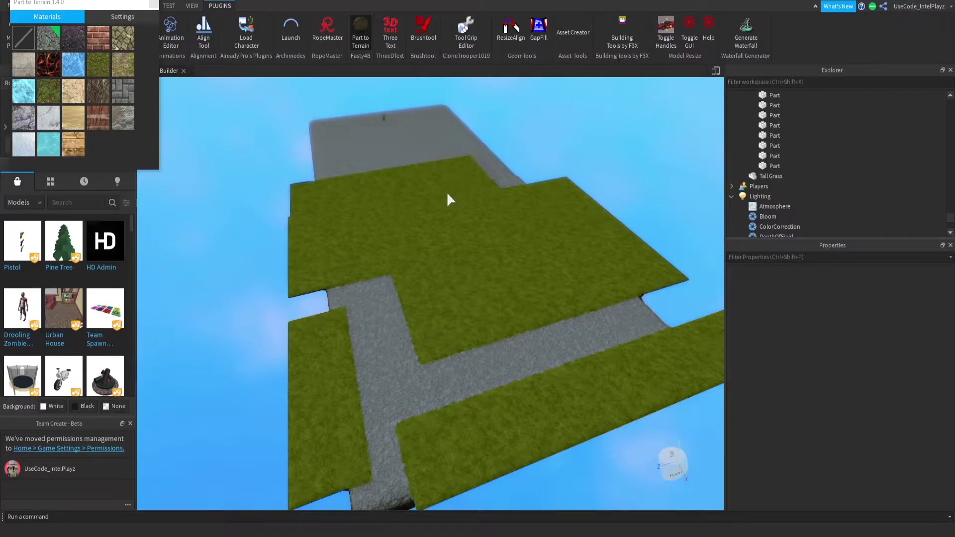
key(ctrl+z)
key(ctrl+z)
key(ctrl+z)
key(ctrl+z)
key(ctrl+z)
key(ctrl+z)
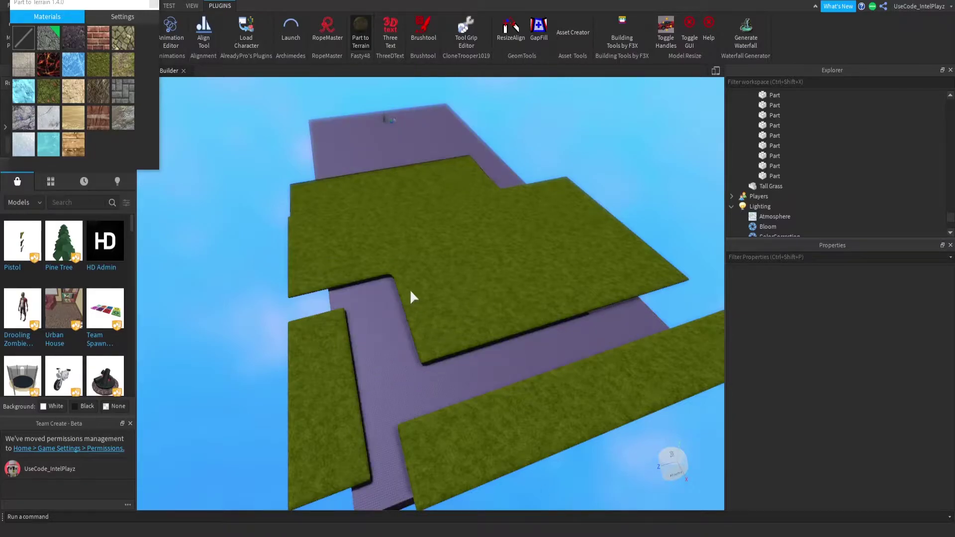
key(ctrl+z)
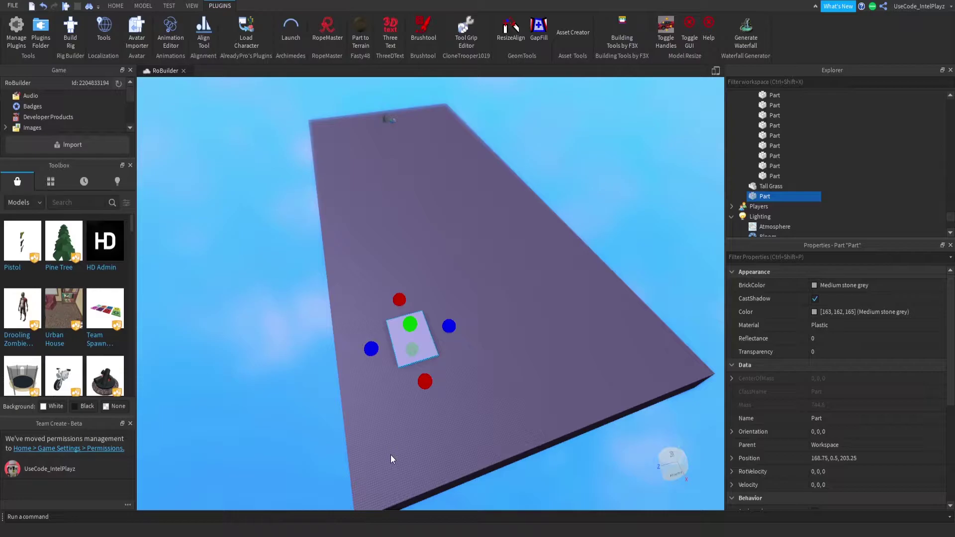
Generate a full ring from the selected flat part with Archimedes, using the x² axis and an angle of 30.
click(290, 31)
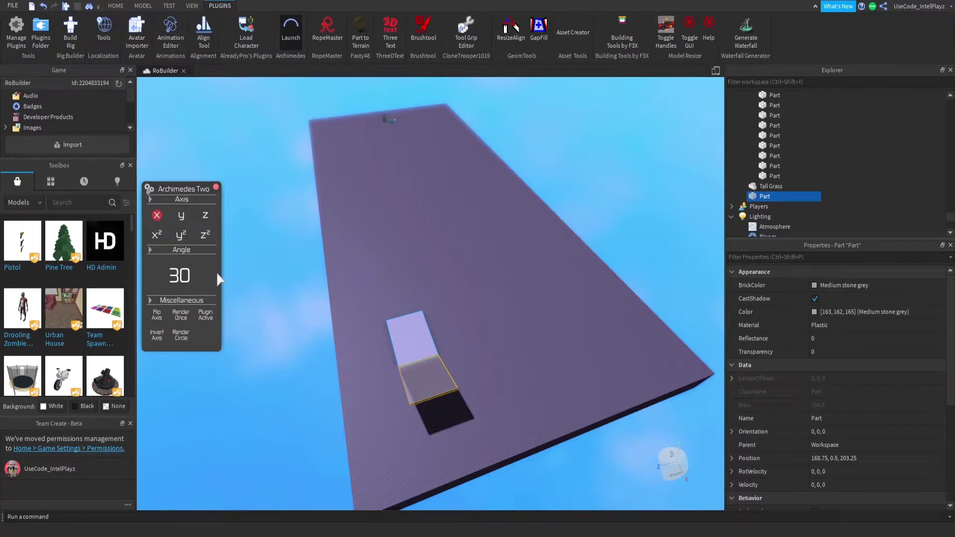
scroll(434, 280, up, 10)
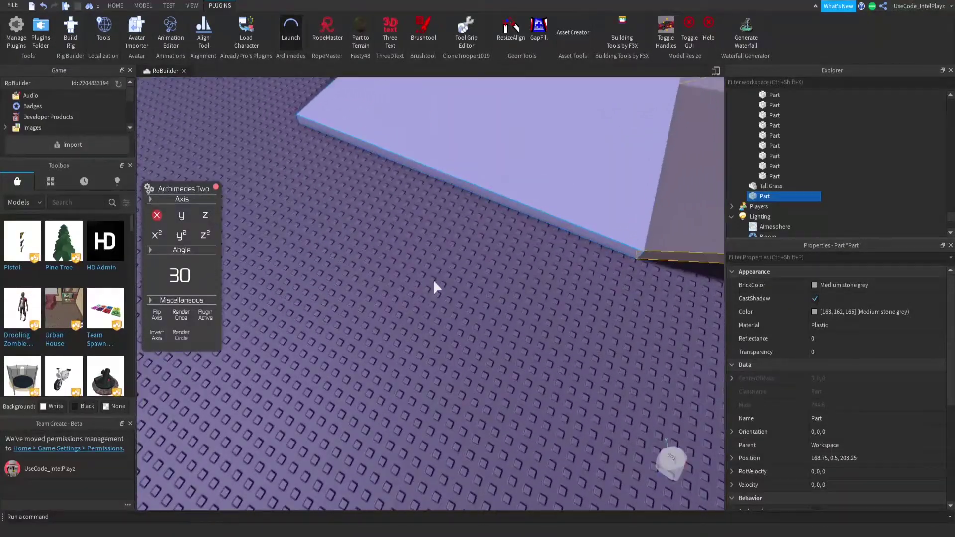
right_drag(433, 281, 207, 235)
scroll(423, 279, down, 4)
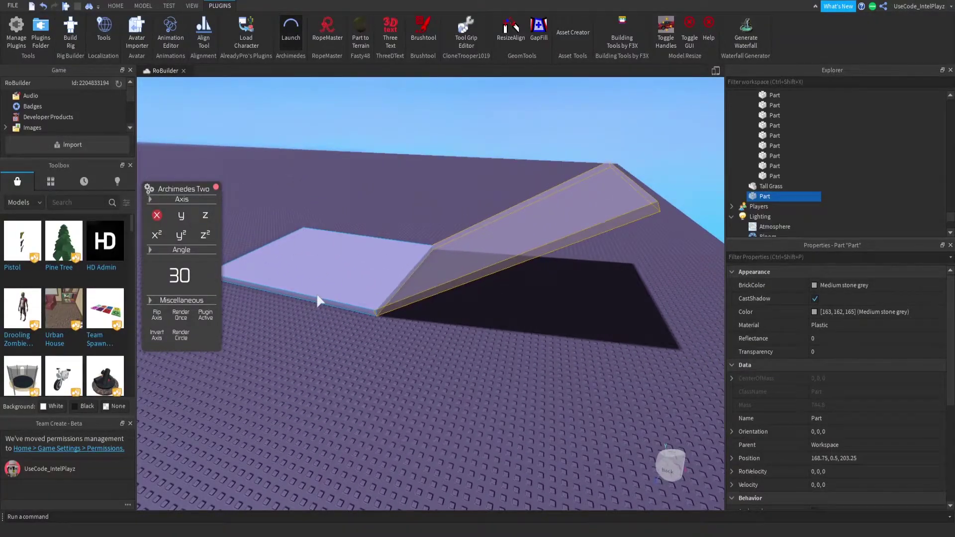
click(157, 235)
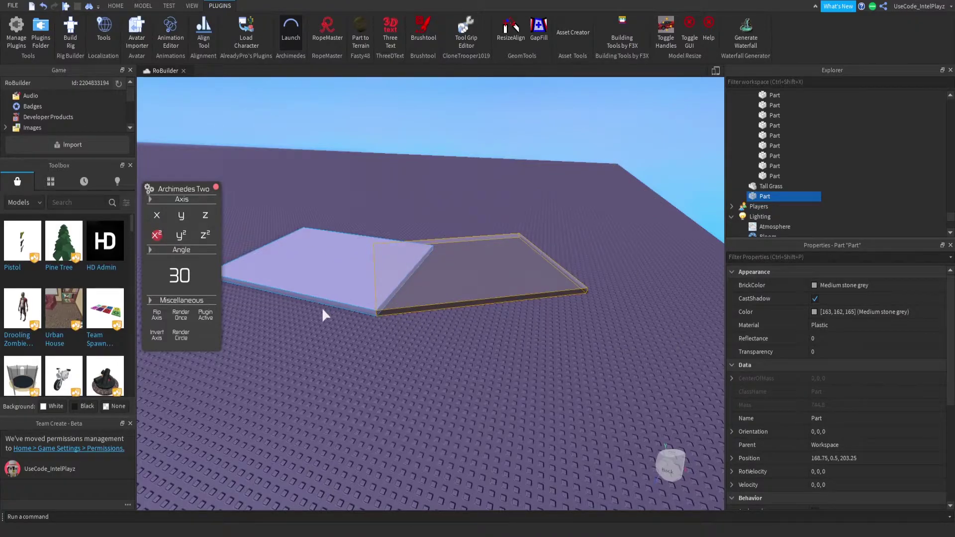
click(183, 333)
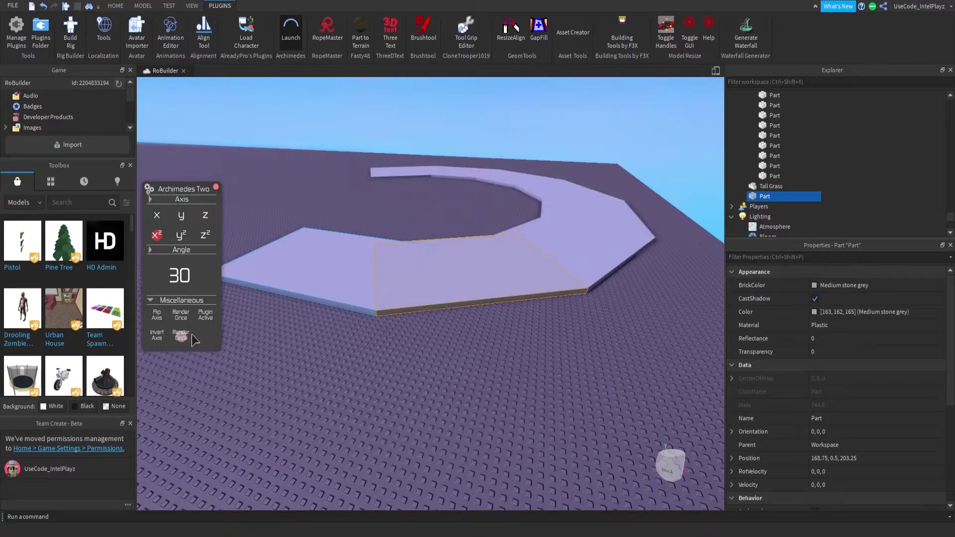
Insert a new part on the empty area of the baseplate beside the ring and scale it to a short bar.
scroll(450, 291, down, 5)
right_drag(450, 291, 451, 291)
scroll(450, 291, up, 3)
scroll(450, 291, up, 3)
scroll(450, 291, down, 6)
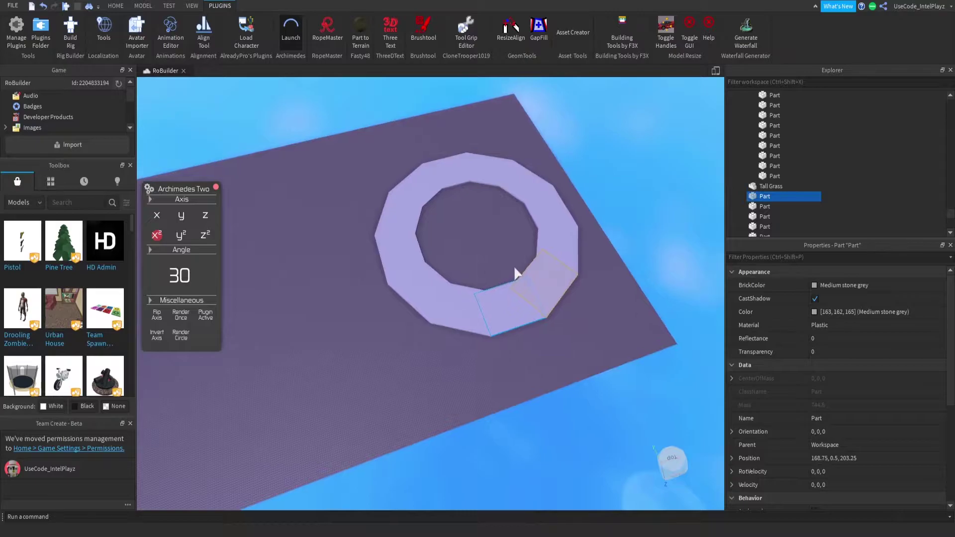
scroll(503, 273, up, 10)
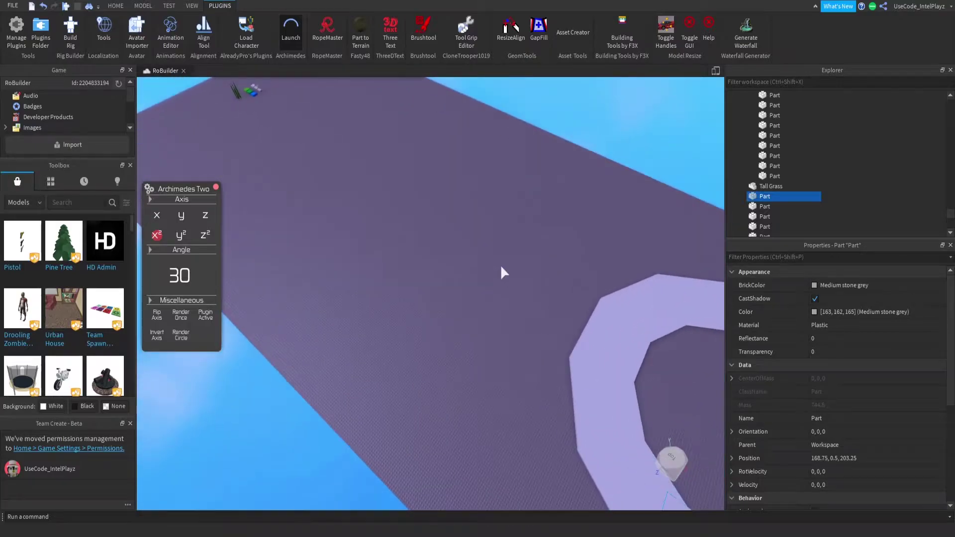
click(116, 6)
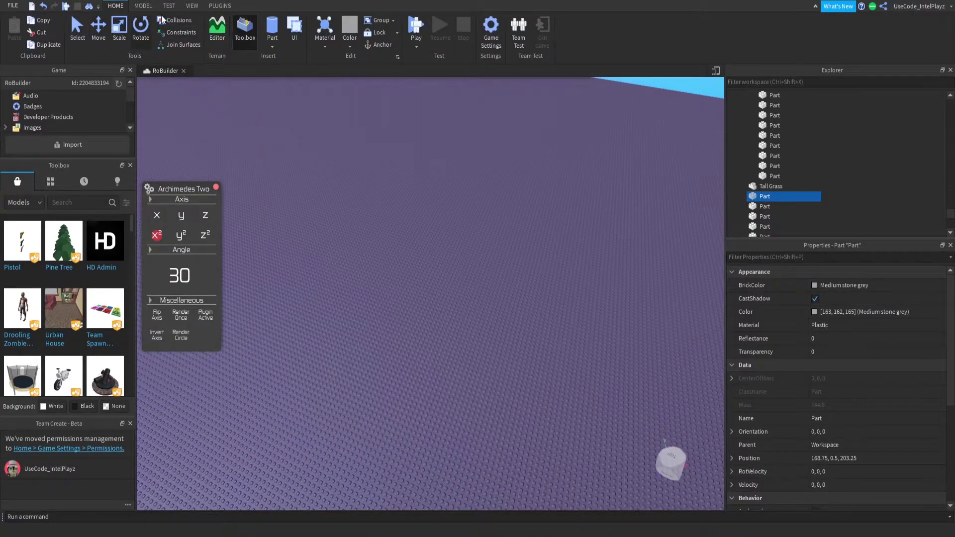
click(272, 44)
click(286, 58)
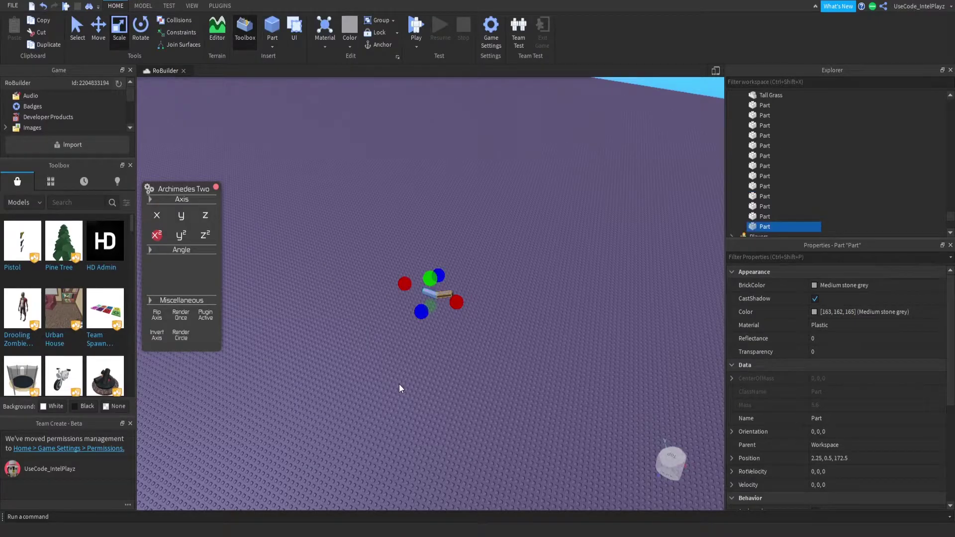
drag(456, 302, 557, 332)
click(507, 321)
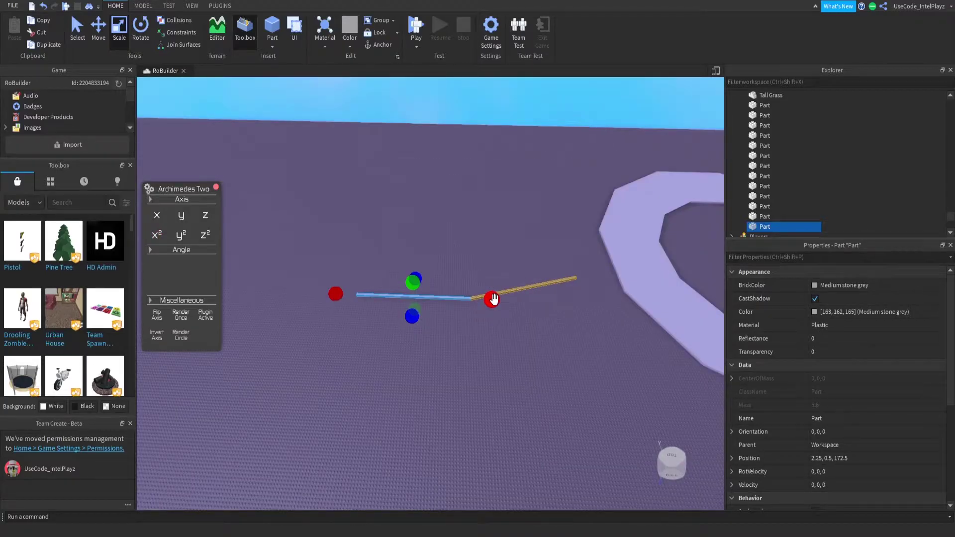
drag(491, 299, 386, 290)
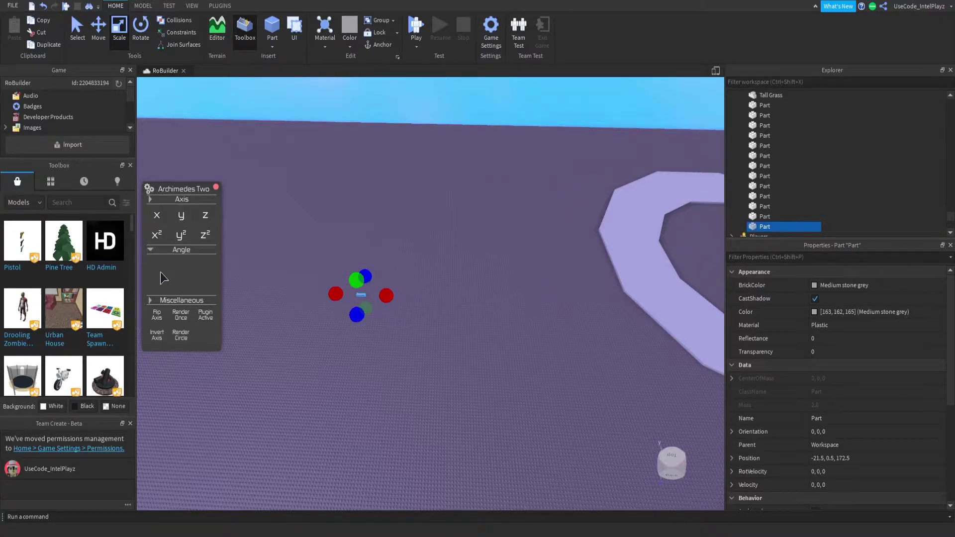
Set Archimedes to the x² axis and angle -5, and render a full circle from the short bar.
click(177, 275)
click(156, 235)
key(BackSpace)
key(BackSpace)
key(BackSpace)
text(-5)
click(180, 315)
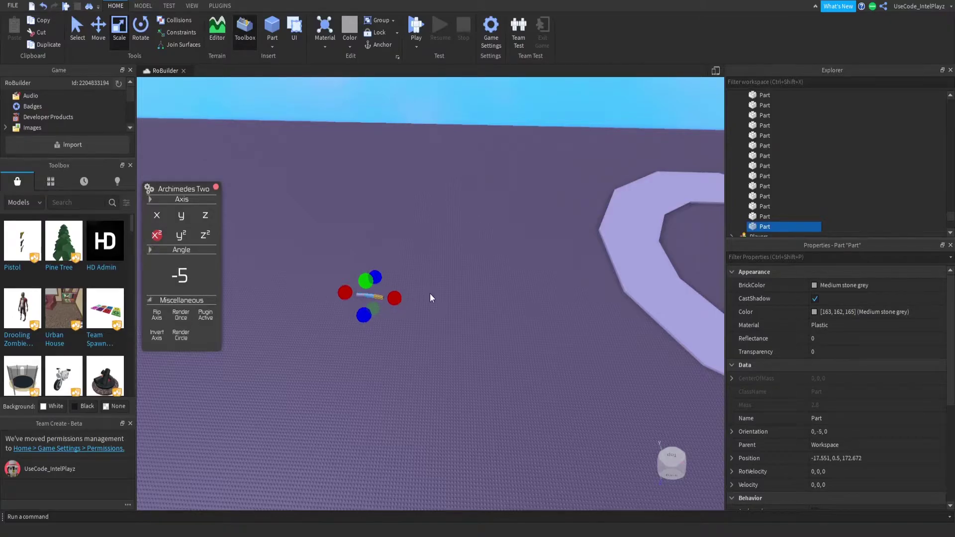
click(180, 336)
scroll(342, 303, down, 4)
right_drag(341, 303, 342, 303)
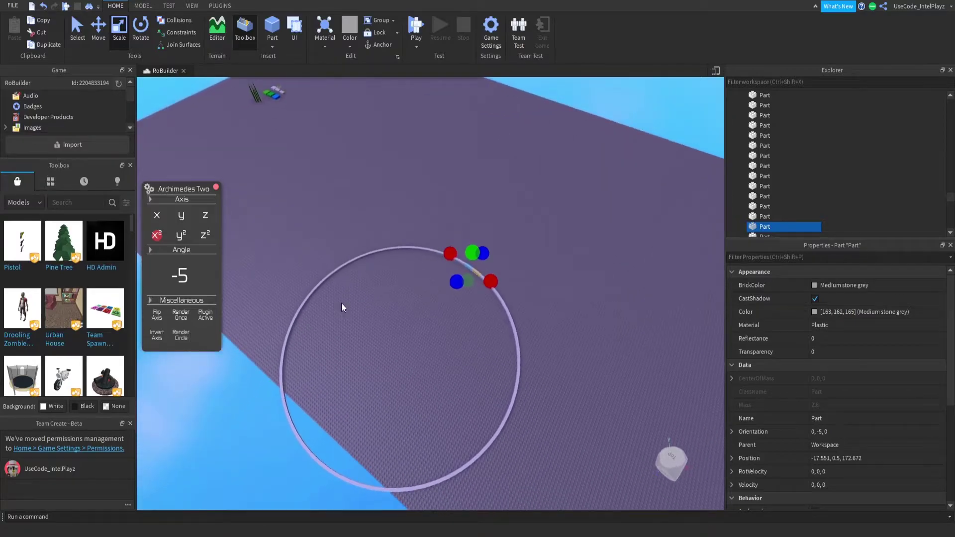
Insert another part on an empty area of the baseplate and scale it into a thin, wide slab.
scroll(341, 303, up, 5)
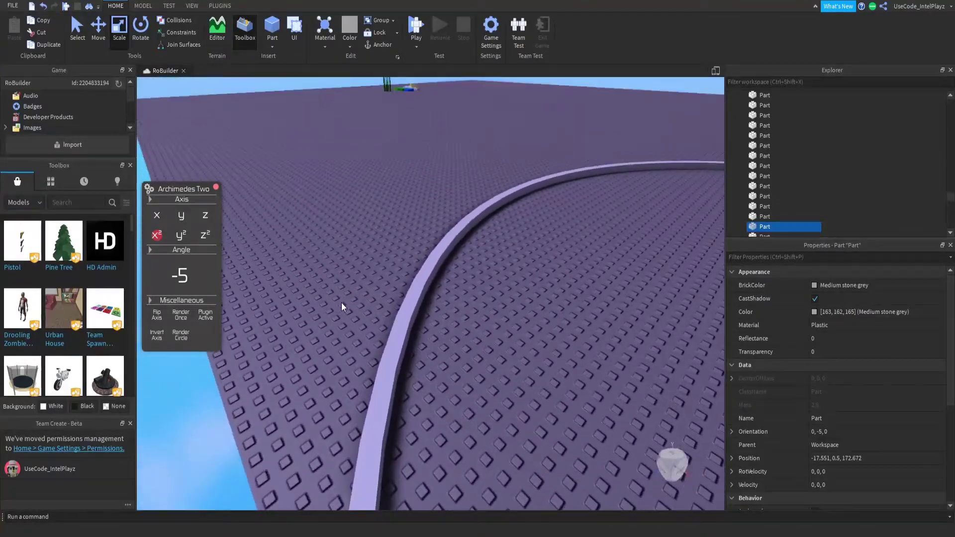
scroll(341, 302, down, 6)
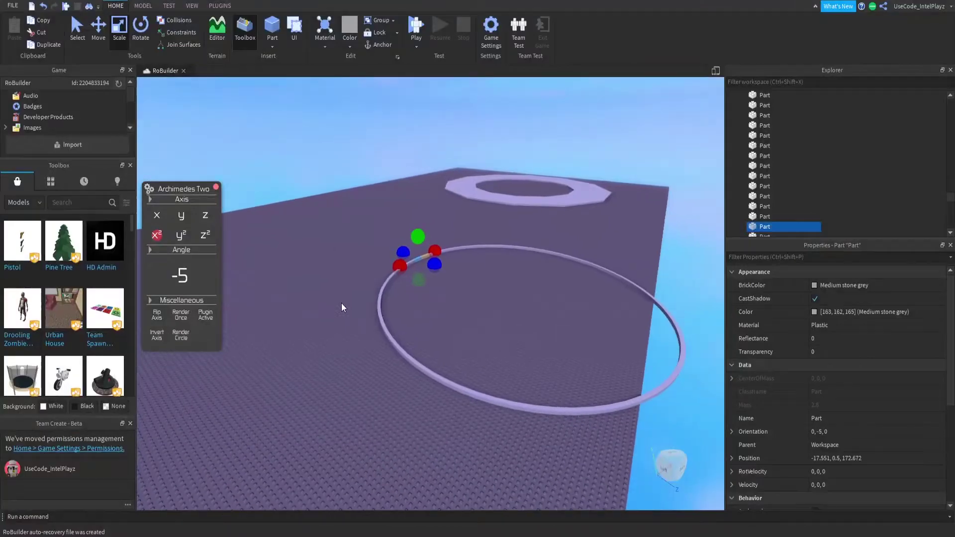
key(d)
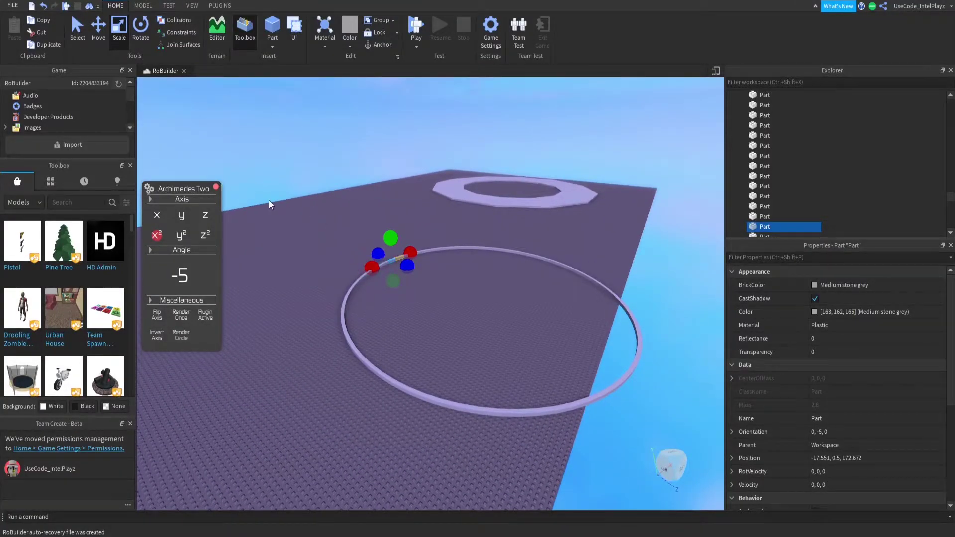
right_drag(303, 208, 310, 220)
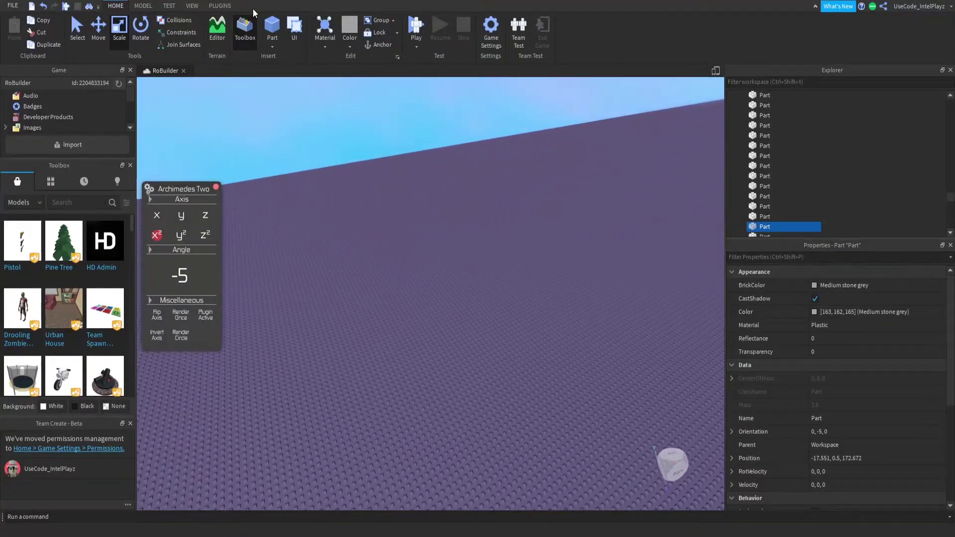
click(272, 26)
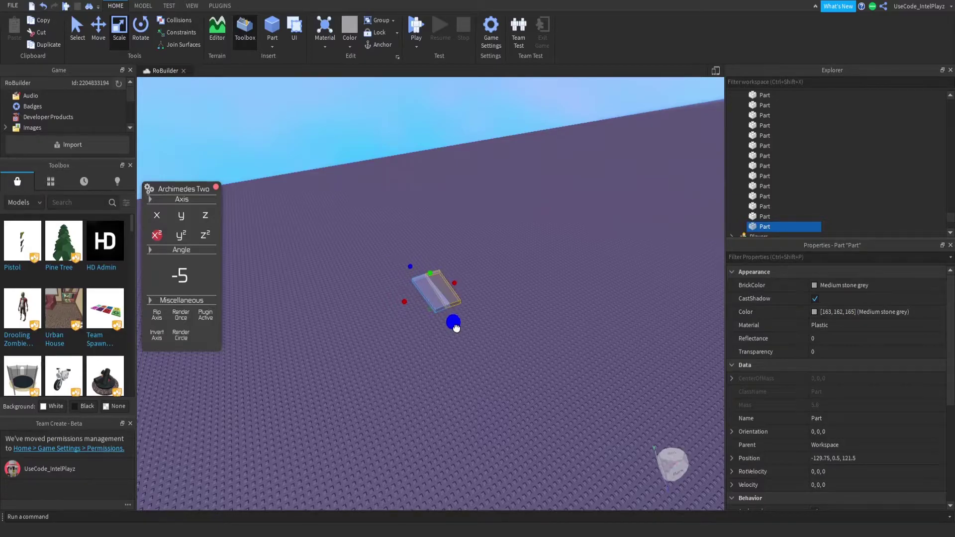
drag(430, 275, 484, 278)
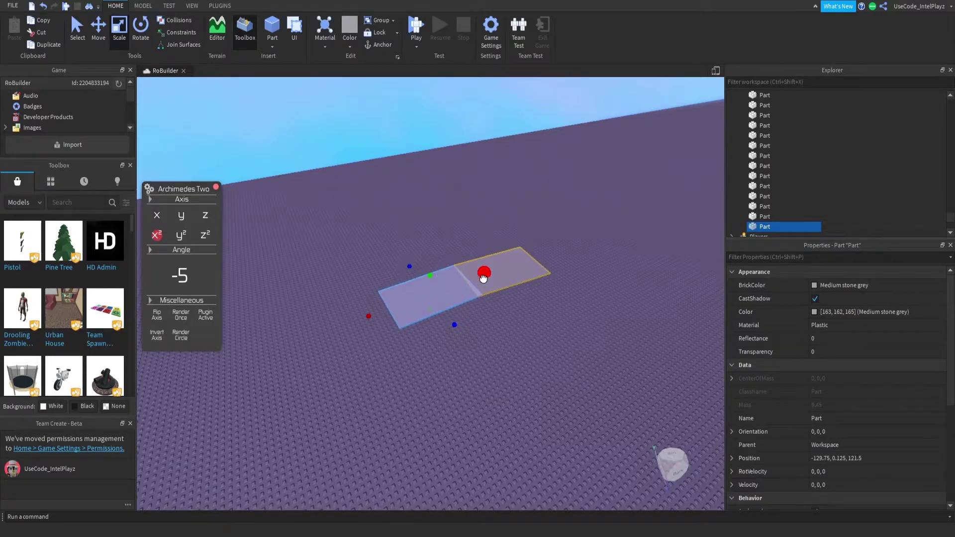
right_drag(480, 283, 453, 301)
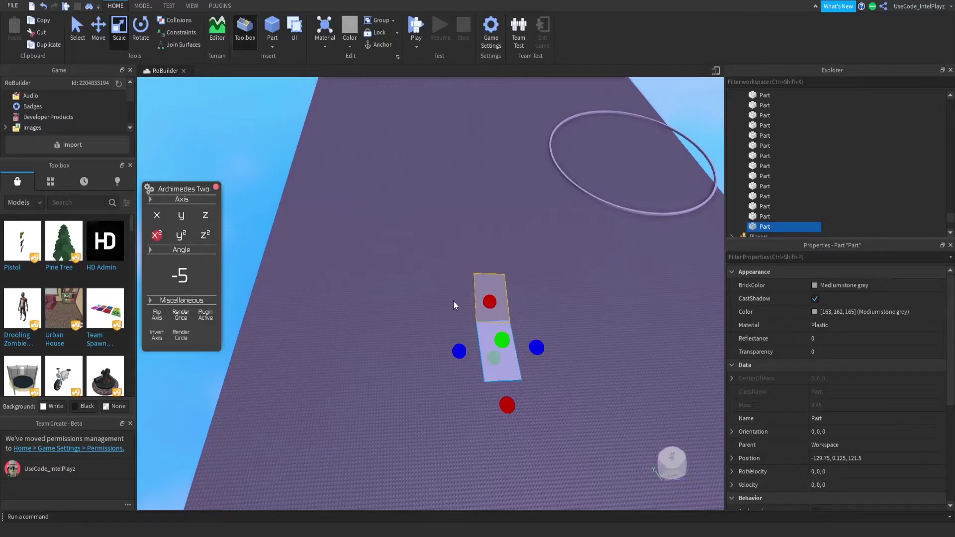
Render three single segments onto the slab with Archimedes at angle -5 to start a curved path.
key(d)
key(s)
click(182, 314)
click(182, 314)
click(182, 315)
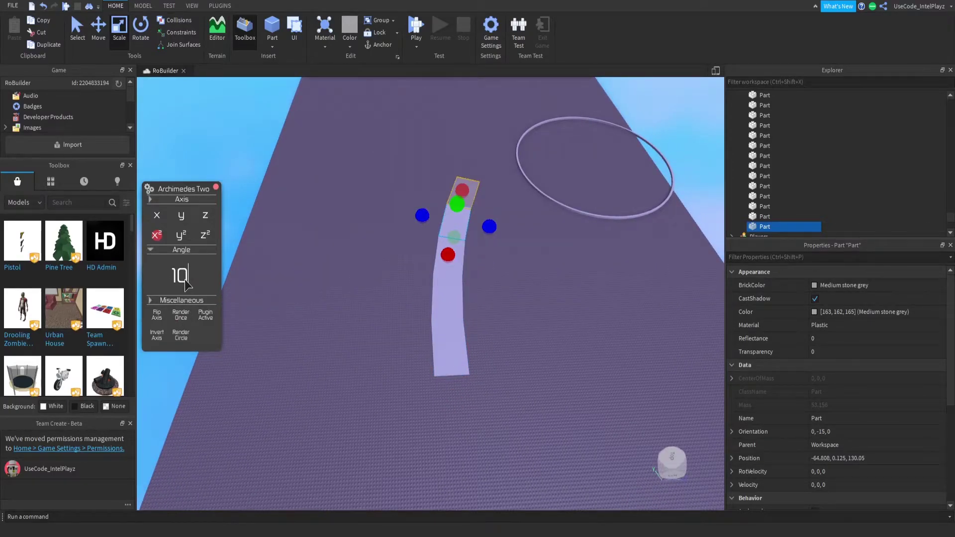
Set the Archimedes angle to 10 and repeatedly render single segments so the path curves the opposite way.
click(181, 315)
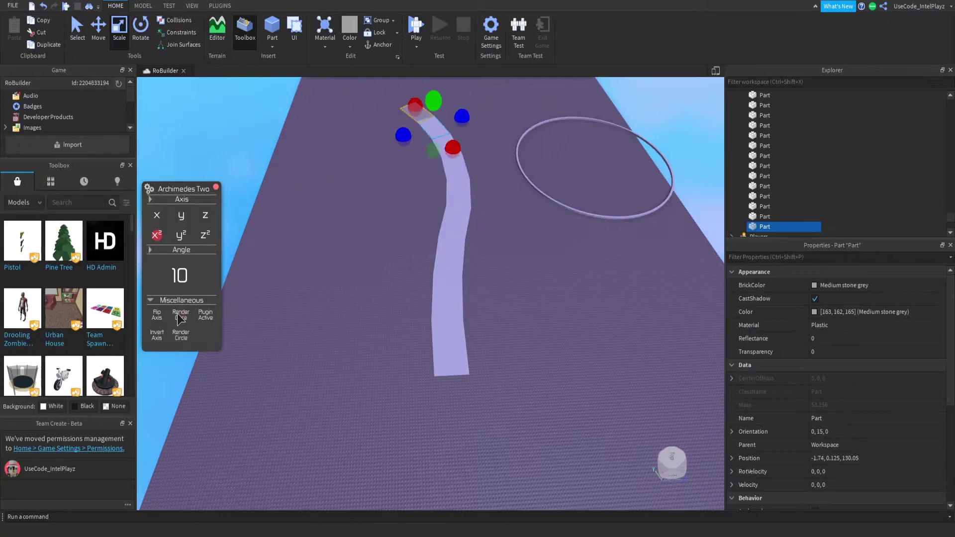
click(178, 313)
click(177, 314)
click(177, 314)
click(178, 314)
click(178, 314)
click(178, 314)
right_drag(335, 267, 335, 267)
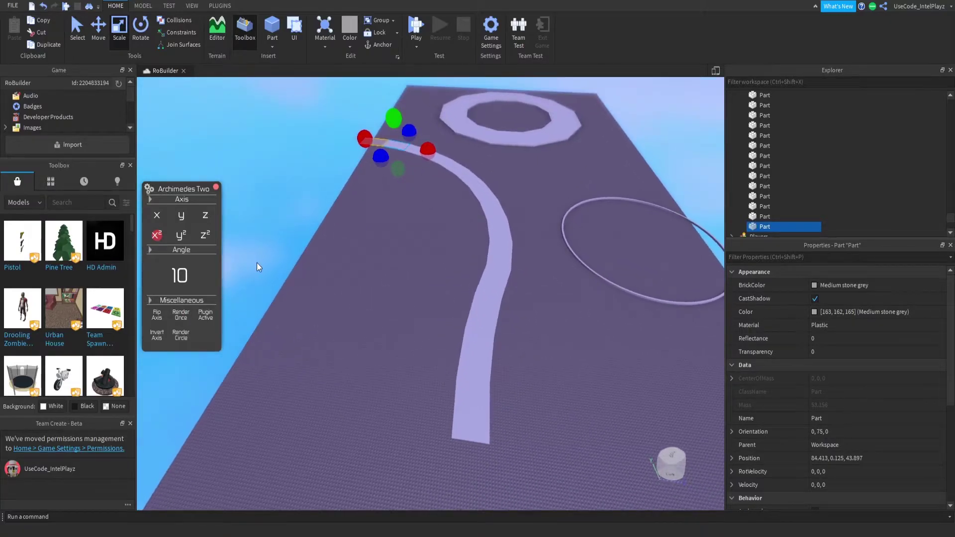
Set the Archimedes angle to -20 and repeatedly render single segments to curl the end of the curved path back.
scroll(206, 283, down, 3)
click(180, 315)
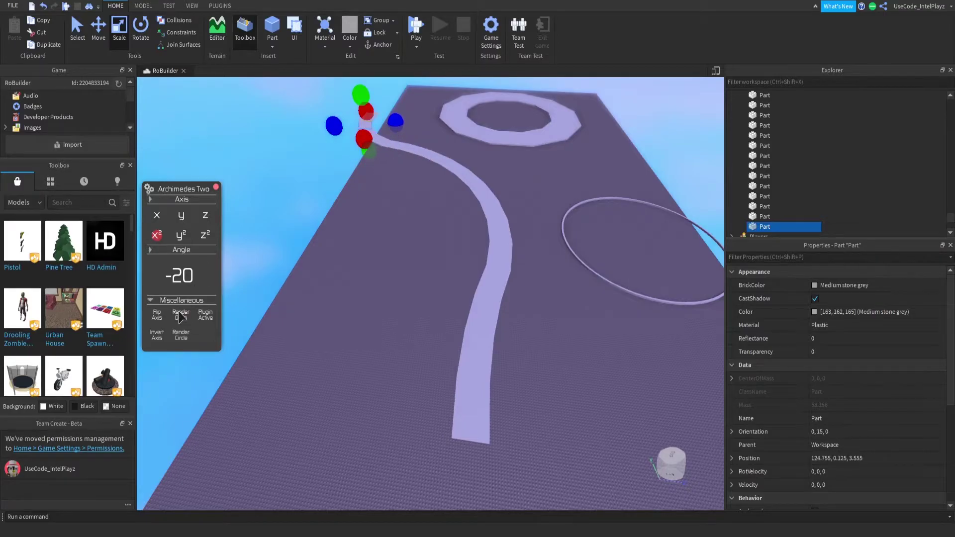
click(180, 315)
click(181, 314)
click(181, 315)
click(180, 314)
click(180, 315)
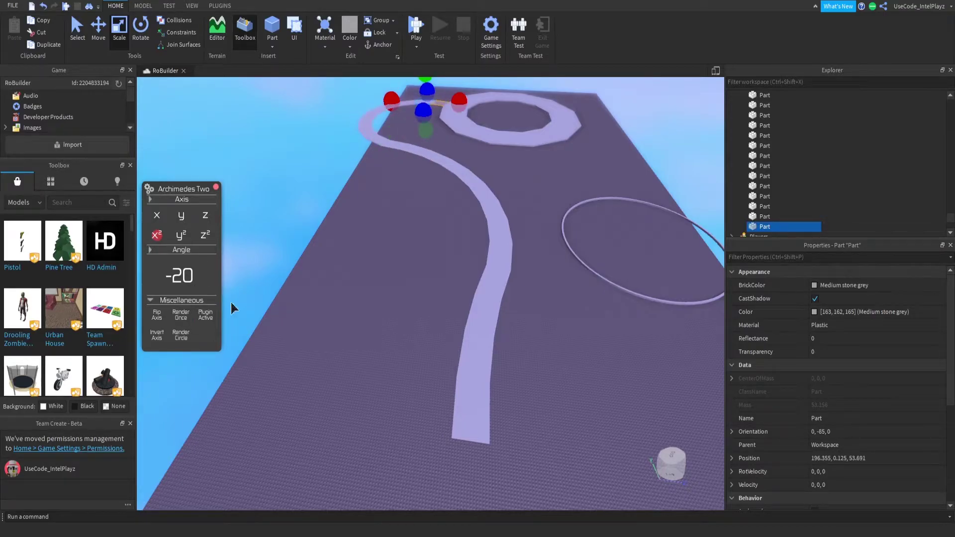
Select all the rings and path segments on the baseplate and render full circles from them with Archimedes at angle -20.
click(285, 198)
right_drag(357, 188, 426, 241)
key(w)
scroll(357, 188, down, 10)
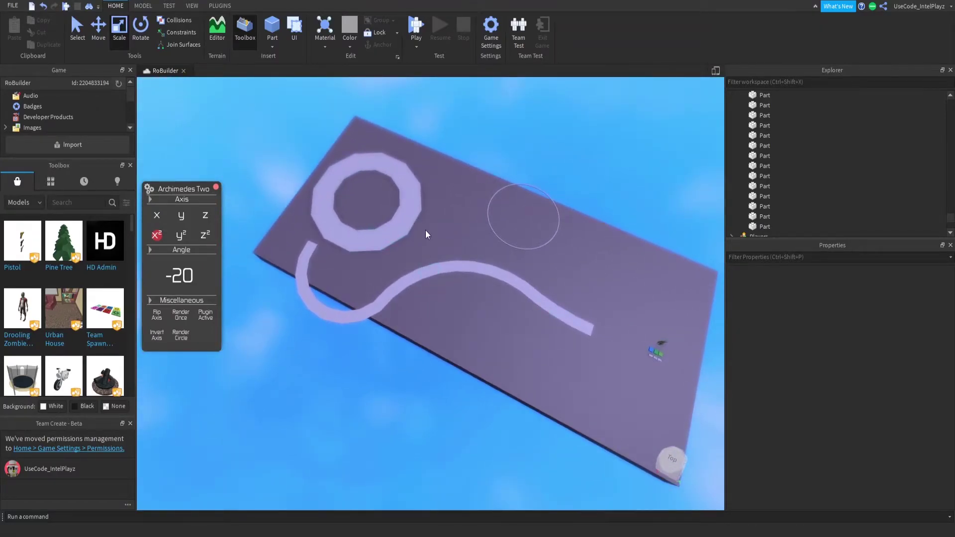
key(ctrl+a)
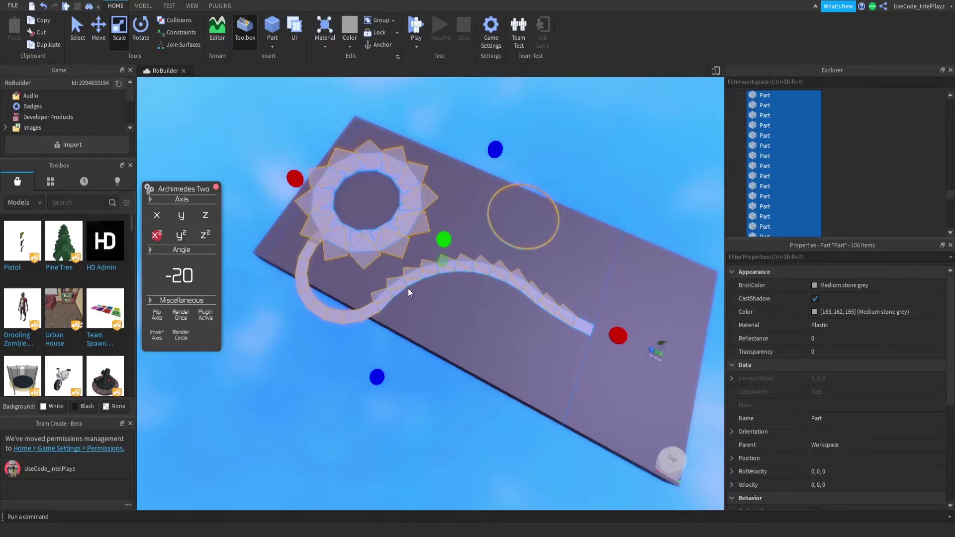
click(181, 337)
Delete the entire pattern of overlapping rings and path segments from the baseplate.
scroll(441, 324, up, 5)
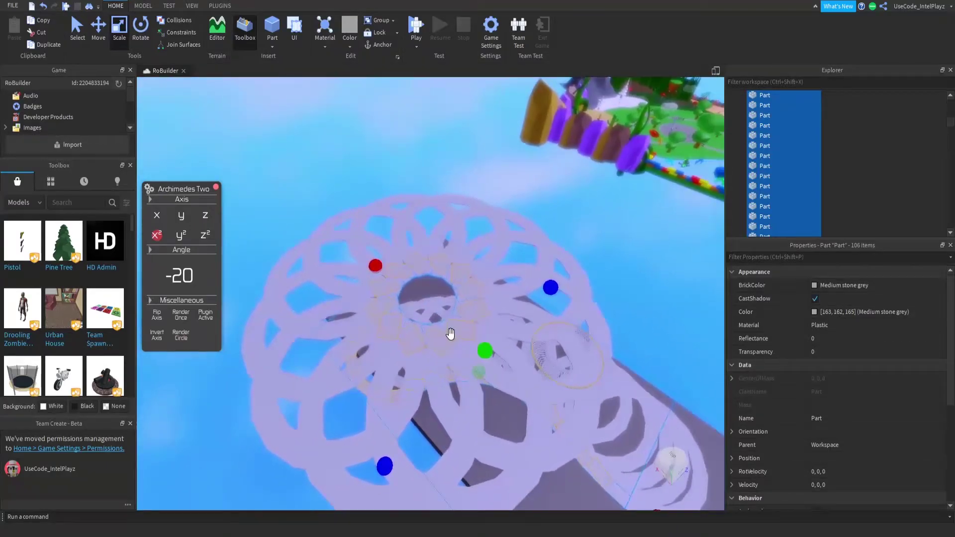
right_drag(450, 334, 470, 356)
key(s)
key(a)
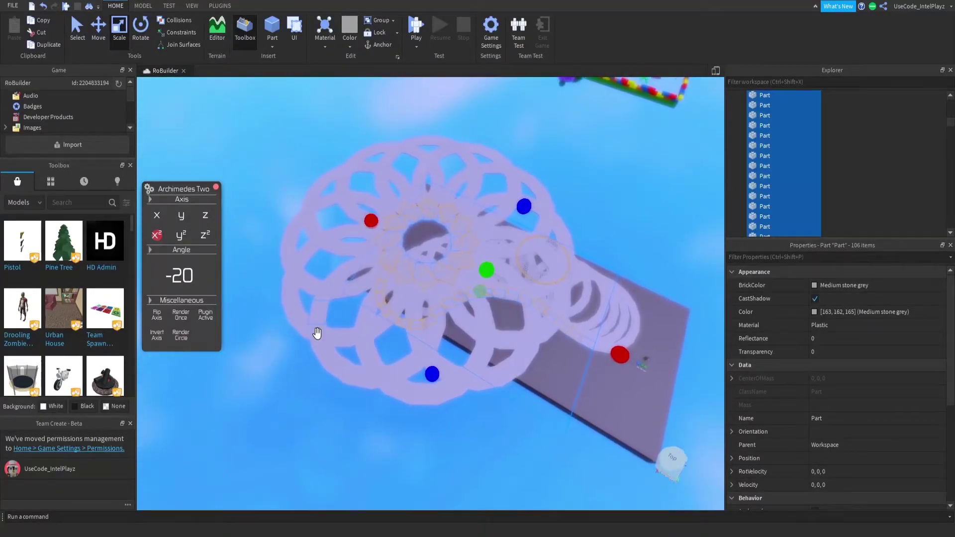
key(s)
right_drag(303, 380, 317, 384)
drag(260, 127, 585, 455)
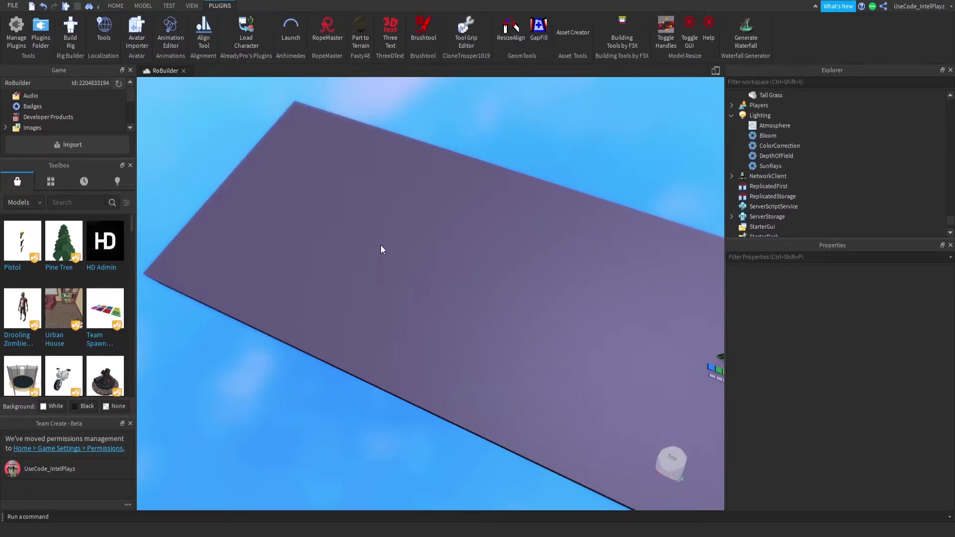
Launch Brushtool, close the Toolbox and Game windows, and start the plugin from its welcome page.
right_drag(390, 233, 390, 233)
key(w)
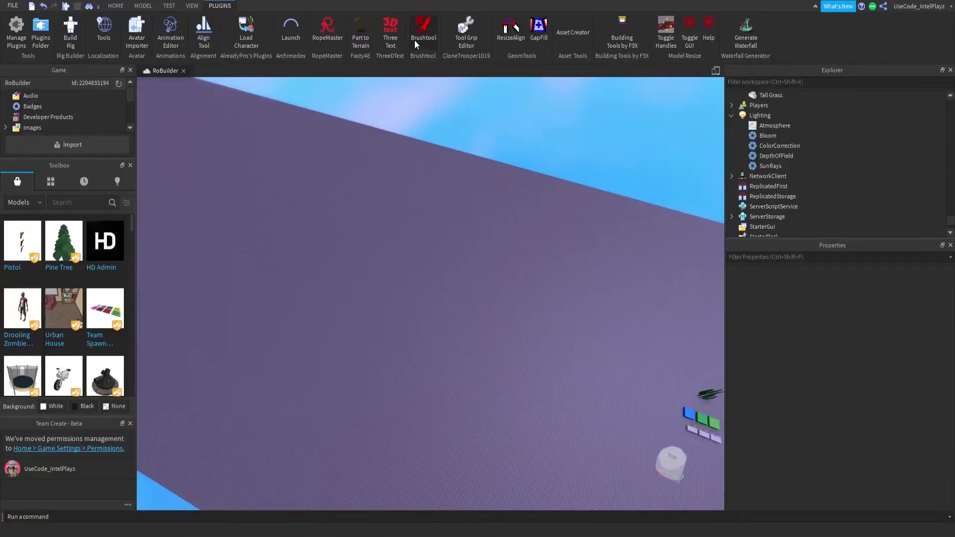
click(422, 28)
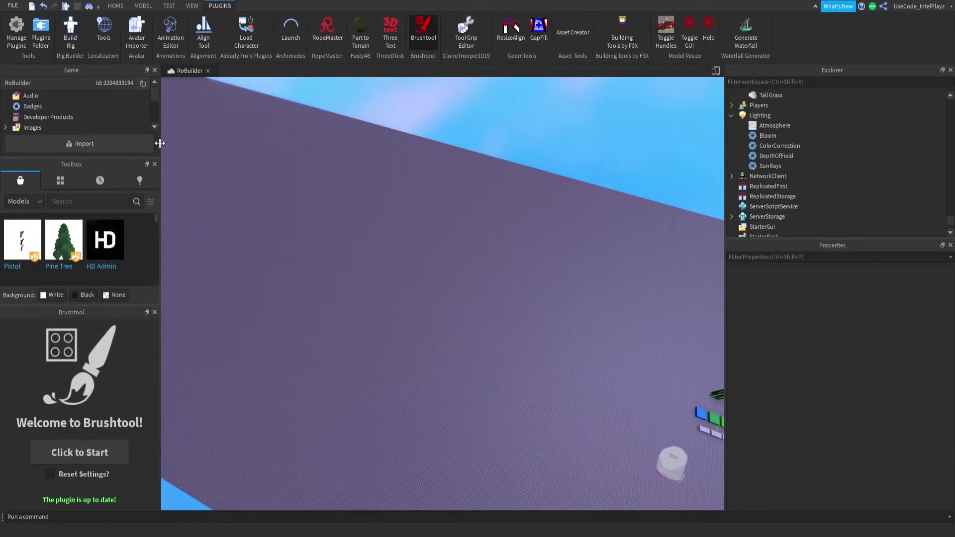
click(154, 164)
click(154, 69)
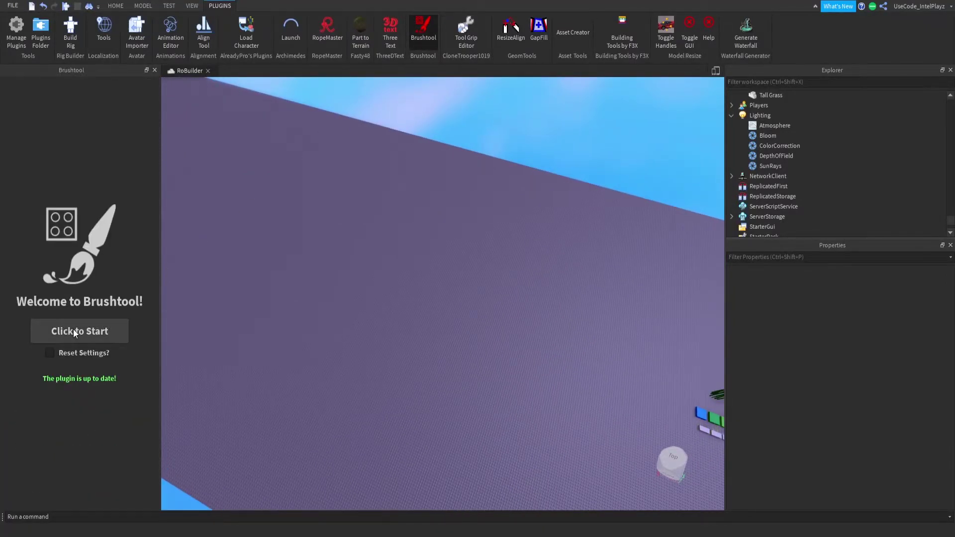
click(73, 329)
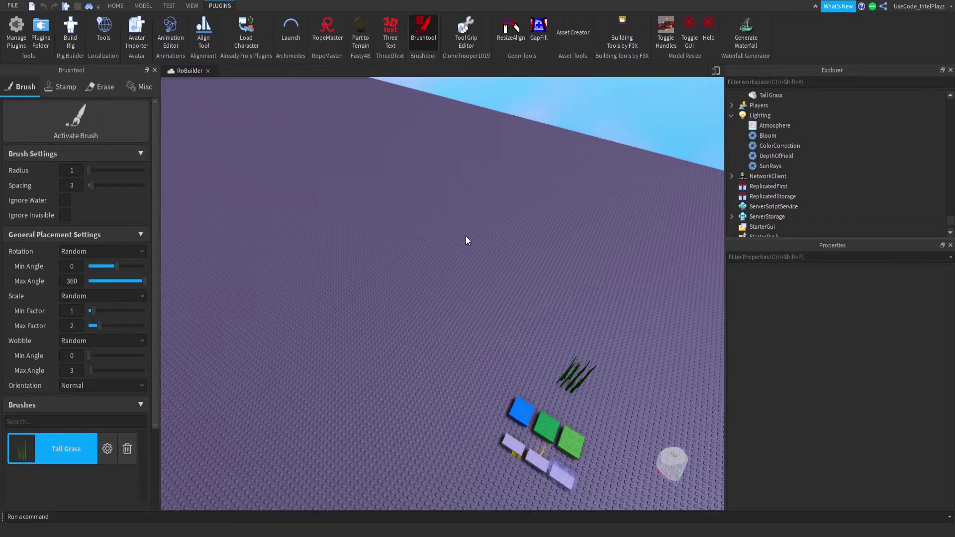
Enable Tall Grass as the Brushtool brush and activate the brush.
click(567, 372)
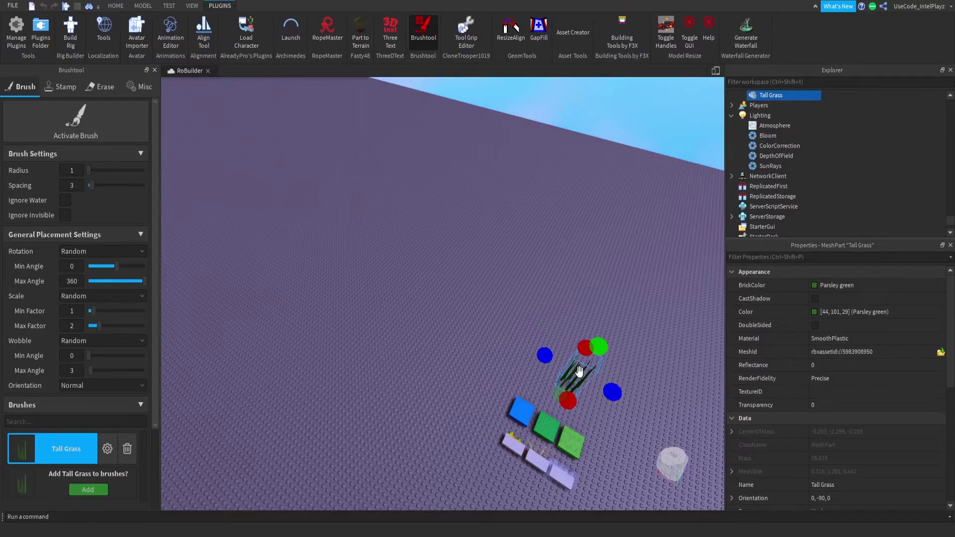
click(515, 401)
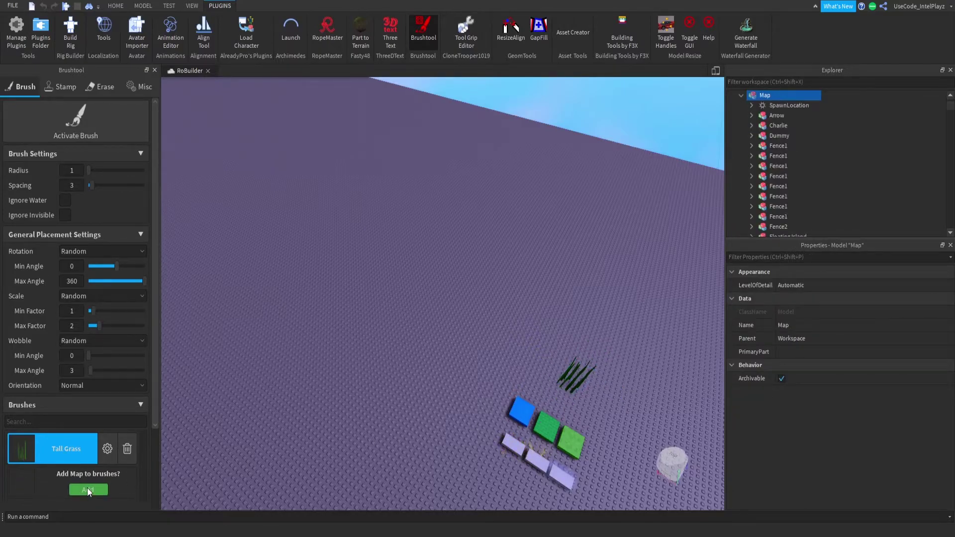
click(68, 448)
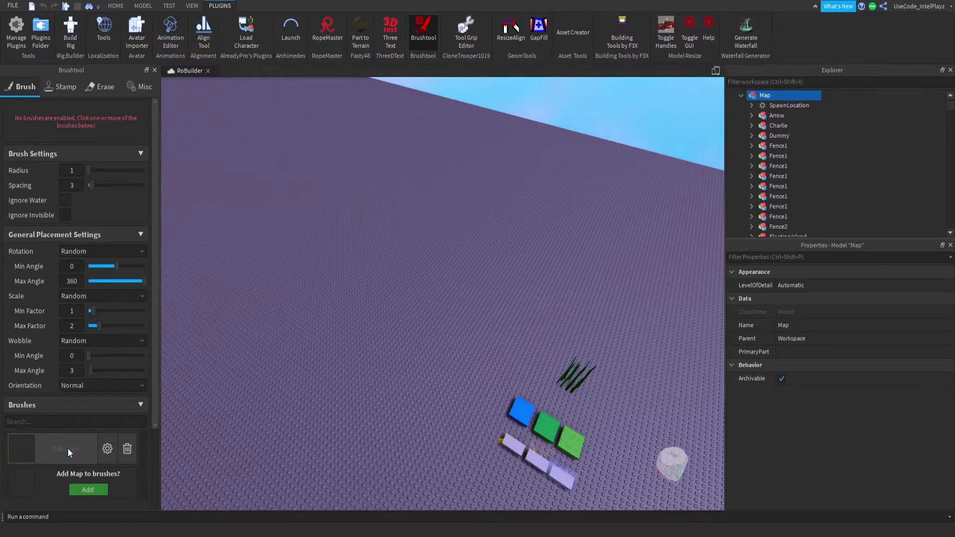
click(68, 449)
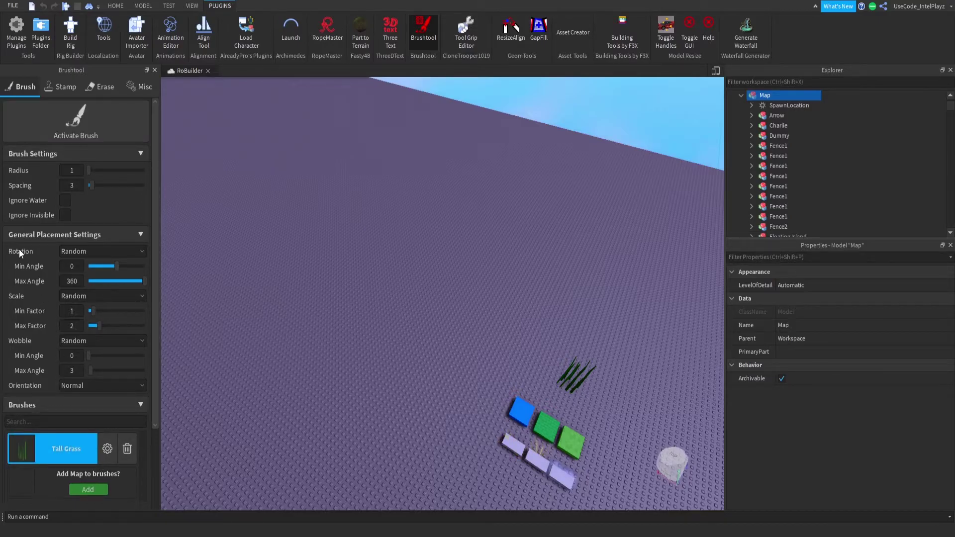
click(71, 170)
click(58, 131)
Paint tall grass strokes on the baseplate with radius 1 and spacing 3, and undo them.
scroll(379, 266, up, 10)
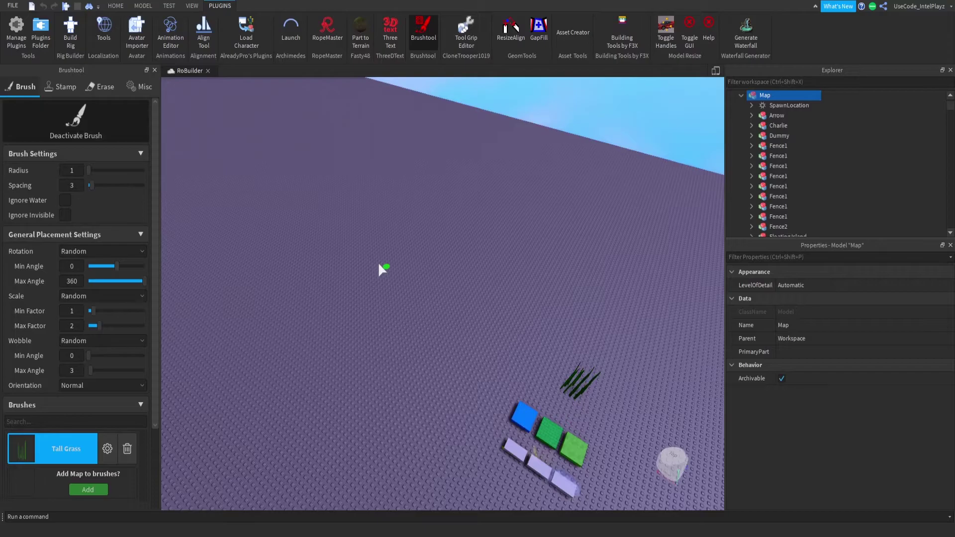
scroll(378, 263, down, 5)
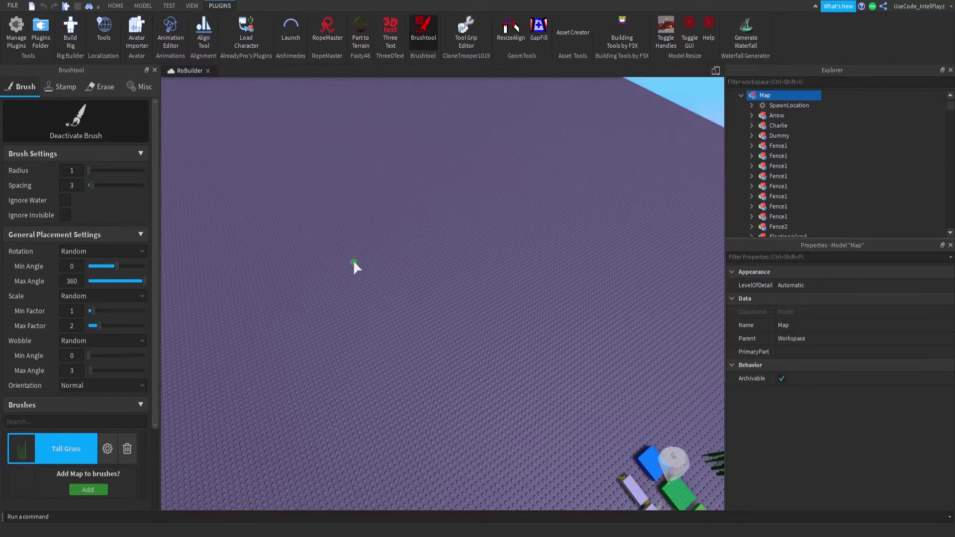
scroll(356, 268, up, 5)
drag(366, 270, 377, 267)
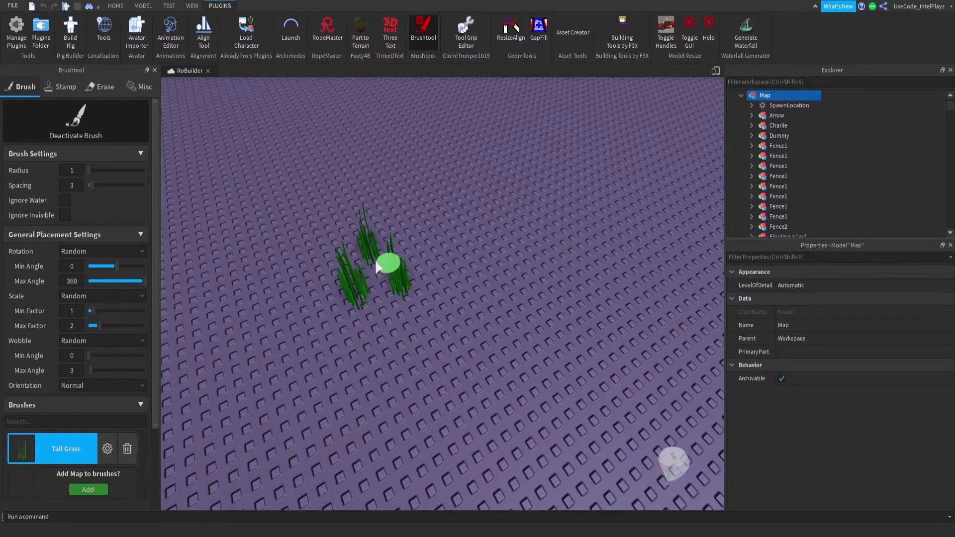
right_drag(397, 266, 447, 273)
scroll(446, 273, up, 2)
scroll(446, 273, down, 6)
mouse_move(420, 199)
mouse_down()
mouse_move(475, 431)
mouse_move(416, 205)
mouse_move(447, 211)
mouse_up()
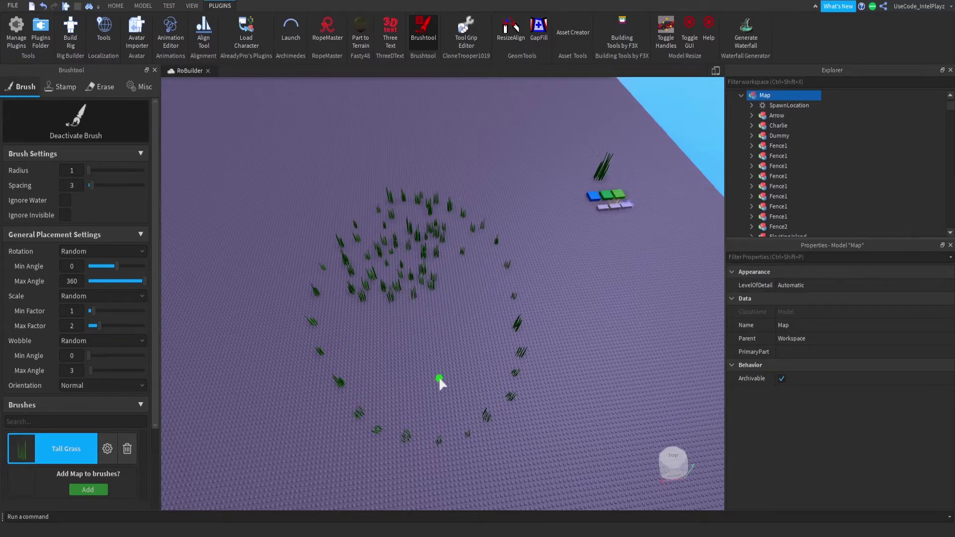
key(ctrl+z)
key(ctrl+z)
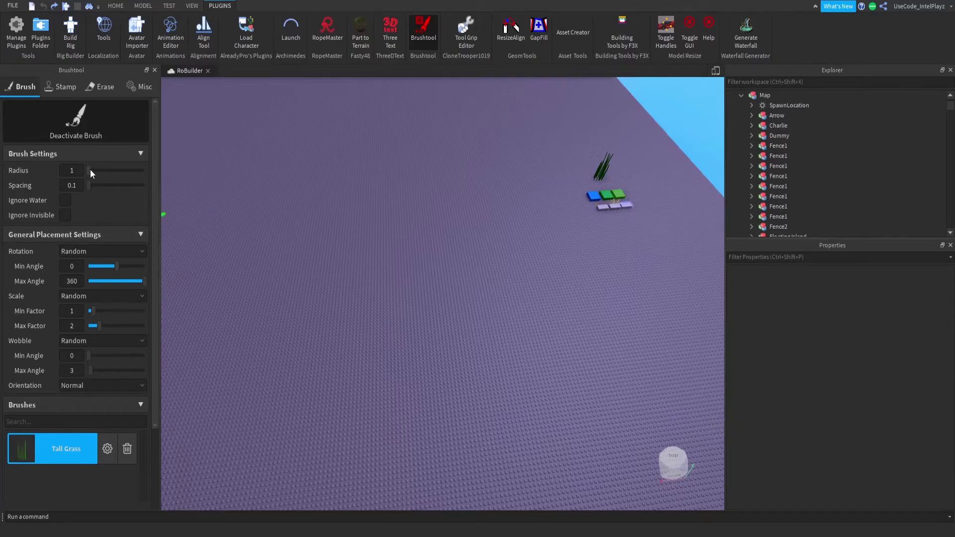
Set the brush to radius 100 and spacing 0.1, paint a dense tall grass field across the baseplate, and close Brushtool.
drag(91, 169, 175, 171)
scroll(383, 230, down, 5)
mouse_move(388, 225)
mouse_down()
mouse_move(303, 216)
mouse_move(388, 196)
mouse_move(420, 228)
mouse_move(333, 237)
mouse_move(372, 232)
mouse_move(339, 226)
mouse_move(372, 200)
mouse_move(363, 210)
mouse_up()
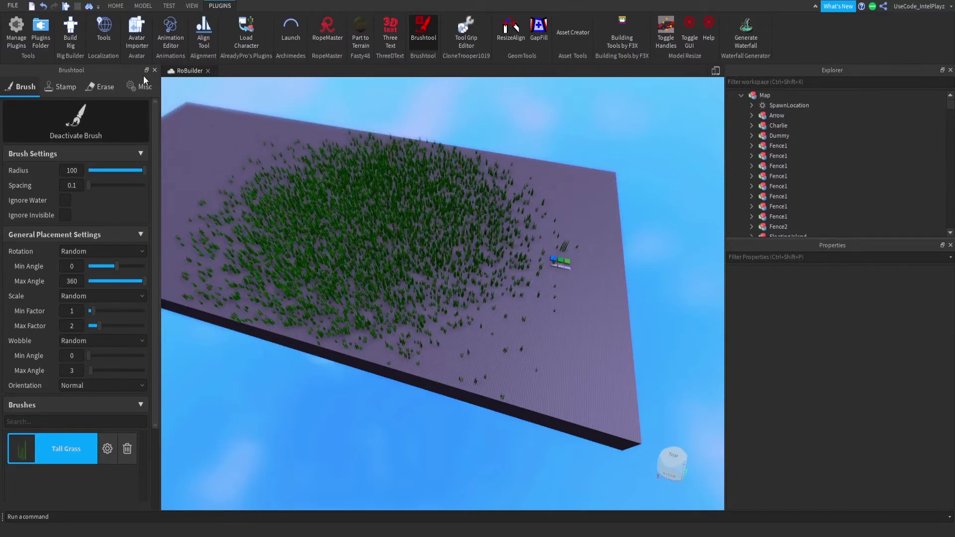
scroll(379, 263, up, 3)
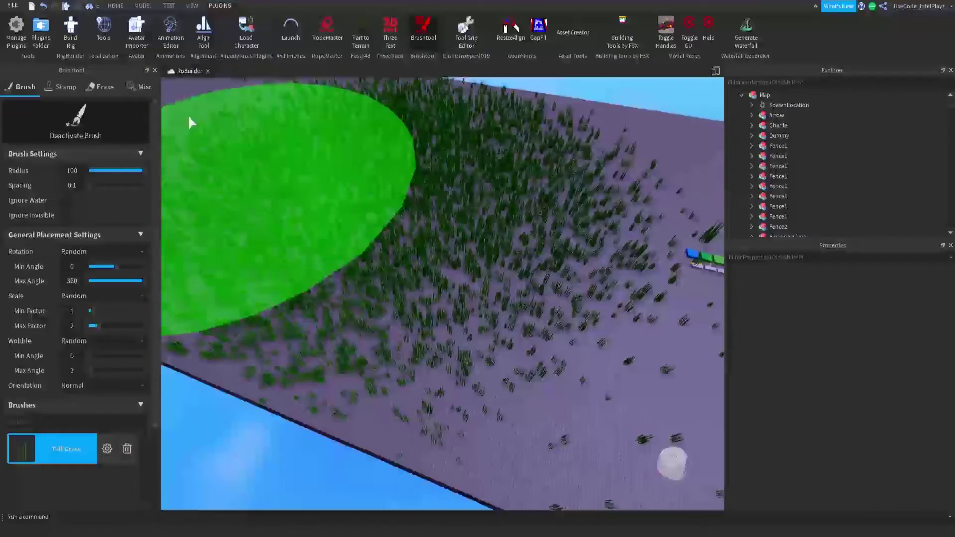
click(154, 68)
Examine the painted grass field from ground level and from above.
scroll(329, 216, up, 5)
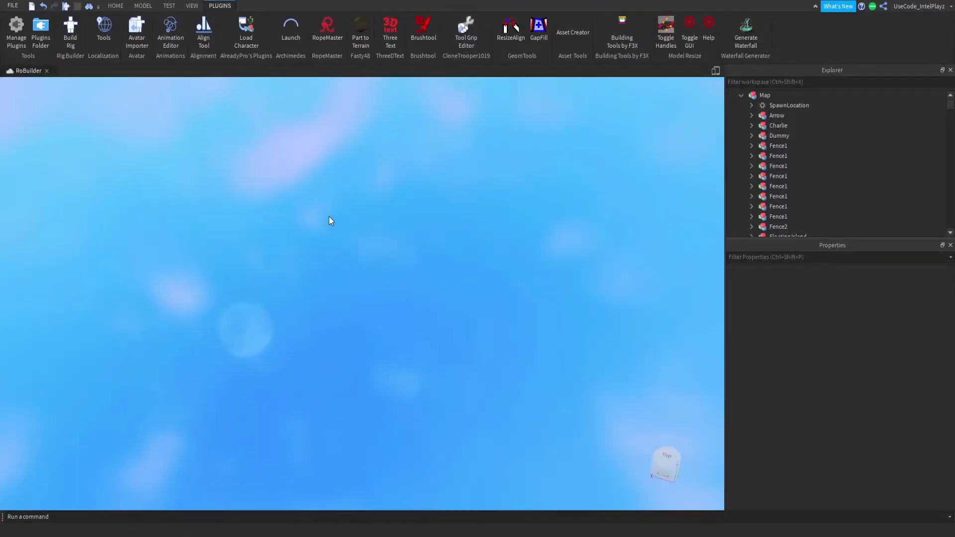
scroll(329, 216, down, 3)
scroll(329, 215, up, 3)
right_drag(329, 215, 328, 218)
scroll(328, 217, down, 2)
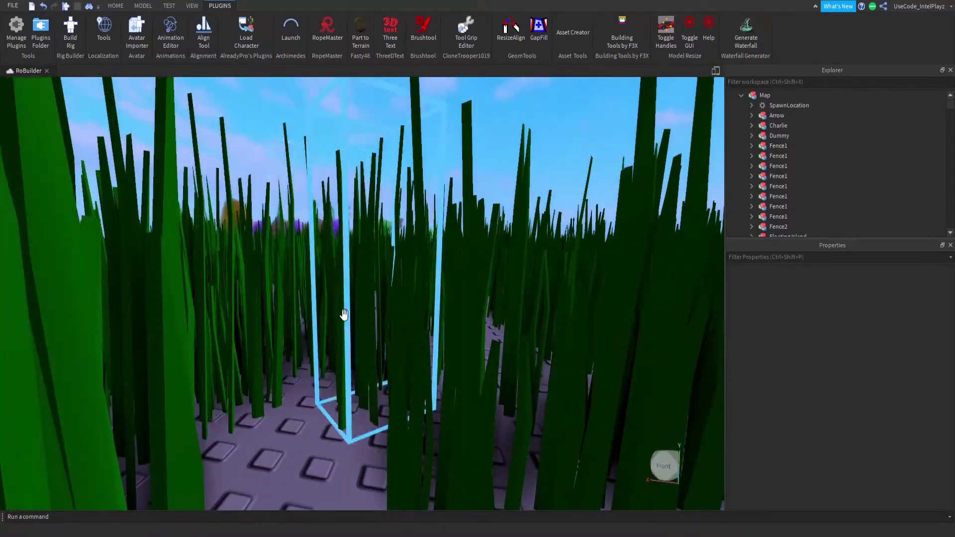
scroll(354, 199, down, 10)
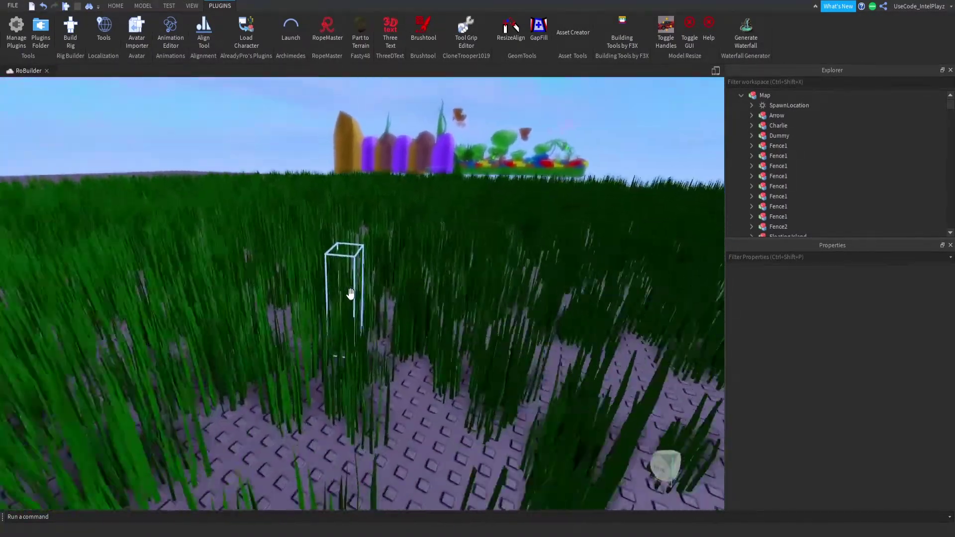
scroll(350, 294, up, 3)
right_drag(351, 294, 352, 301)
scroll(352, 301, down, 2)
drag(351, 300, 598, 376)
key(w)
right_drag(576, 370, 577, 370)
scroll(577, 370, down, 5)
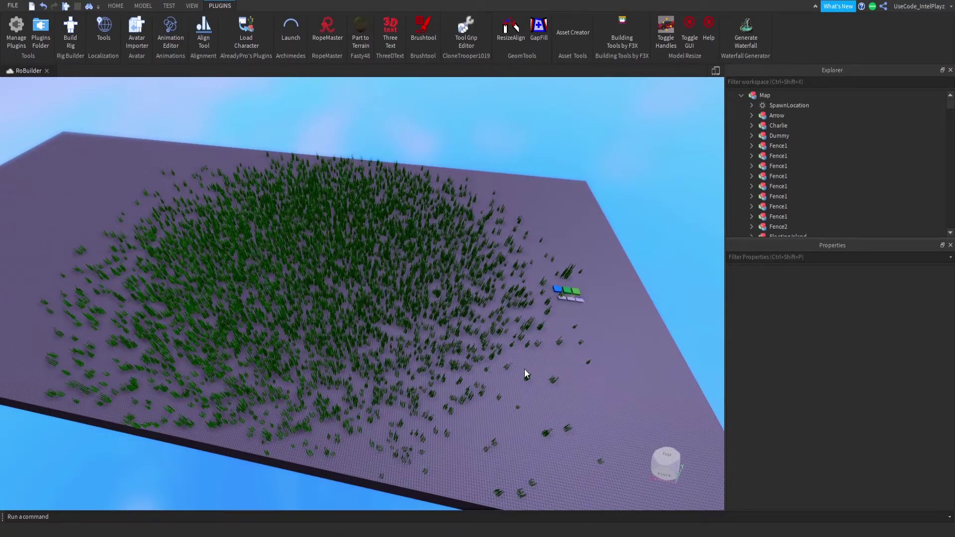
Undo the painted grass field to clear the baseplate.
key(ctrl+z)
right_drag(393, 296, 380, 256)
key(w)
key(w)
Insert a part on the baseplate and scale it into a wide, flat slab.
click(117, 6)
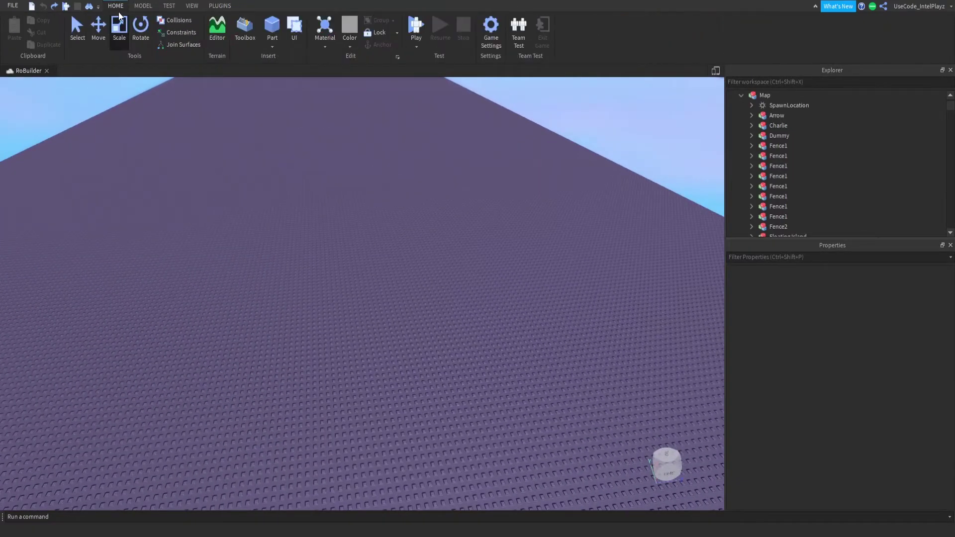
click(277, 26)
drag(390, 282, 456, 284)
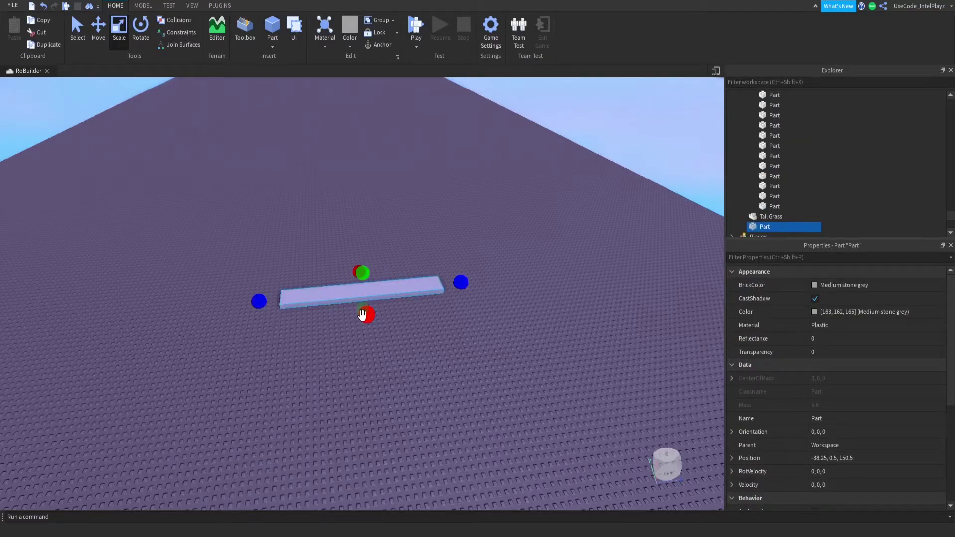
drag(361, 315, 373, 356)
Duplicate the slab three times and spread the copies apart so four separate slabs lie on the baseplate.
key(ctrl+d)
drag(398, 312, 441, 219)
key(ctrl+d)
key(ctrl+d)
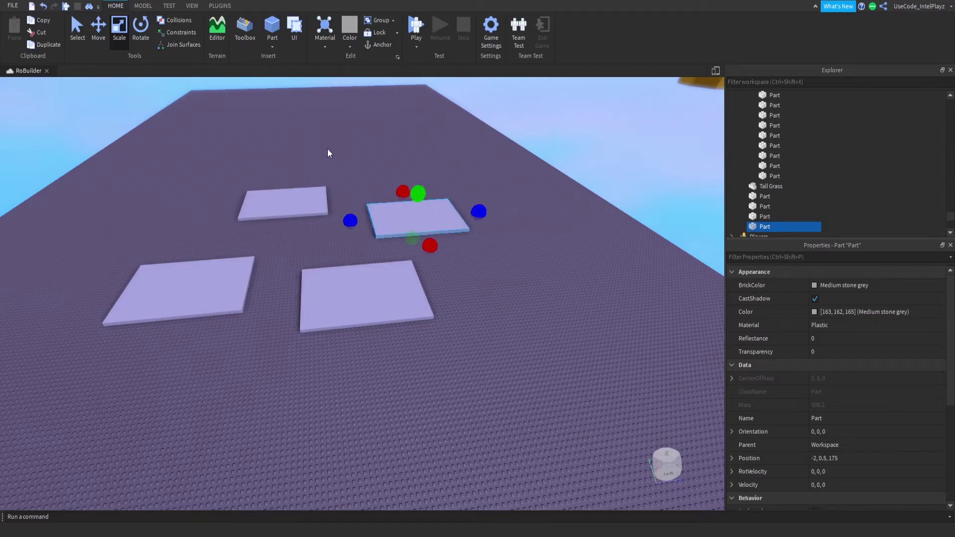
Launch GapFill with Normal force direction and BestGuess thickness, and fill the gap between the facing edges of two slabs.
click(225, 9)
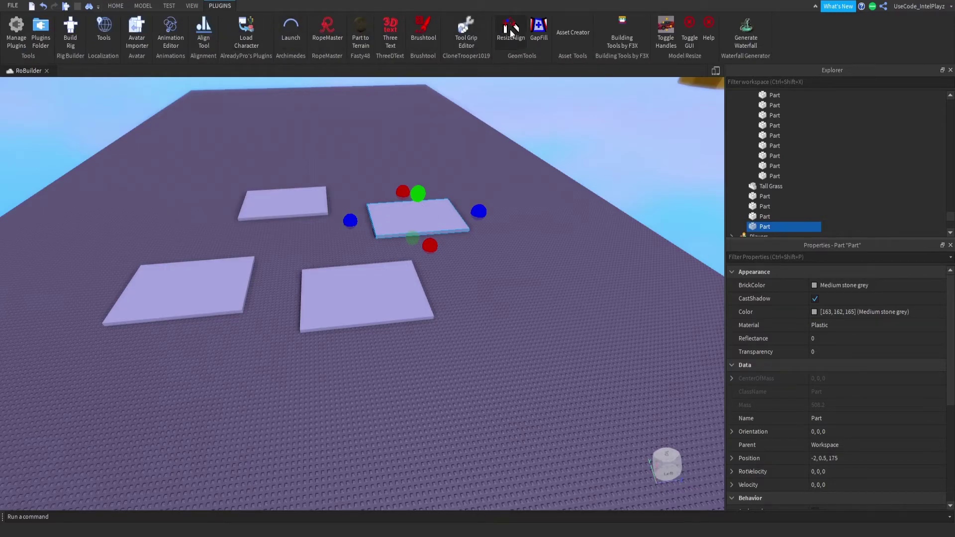
click(540, 30)
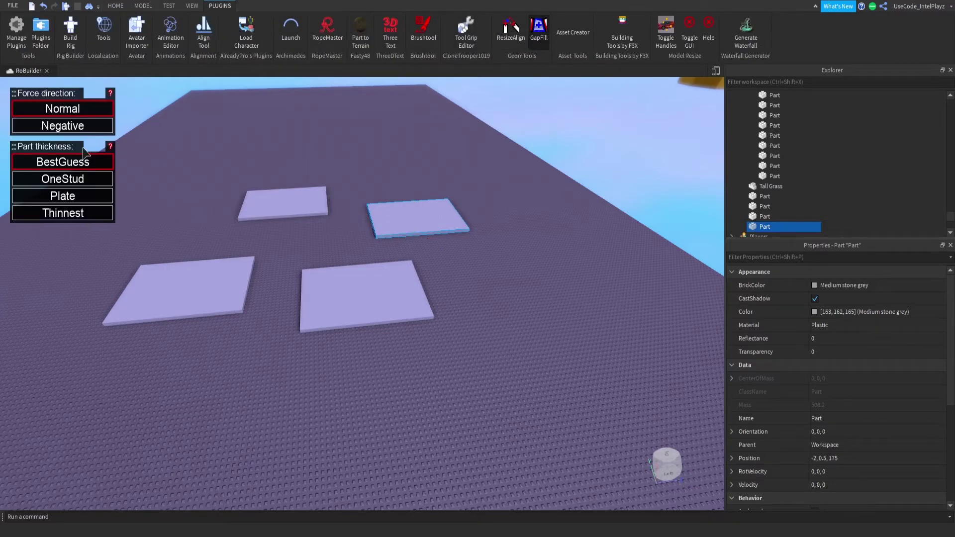
scroll(378, 234, up, 8)
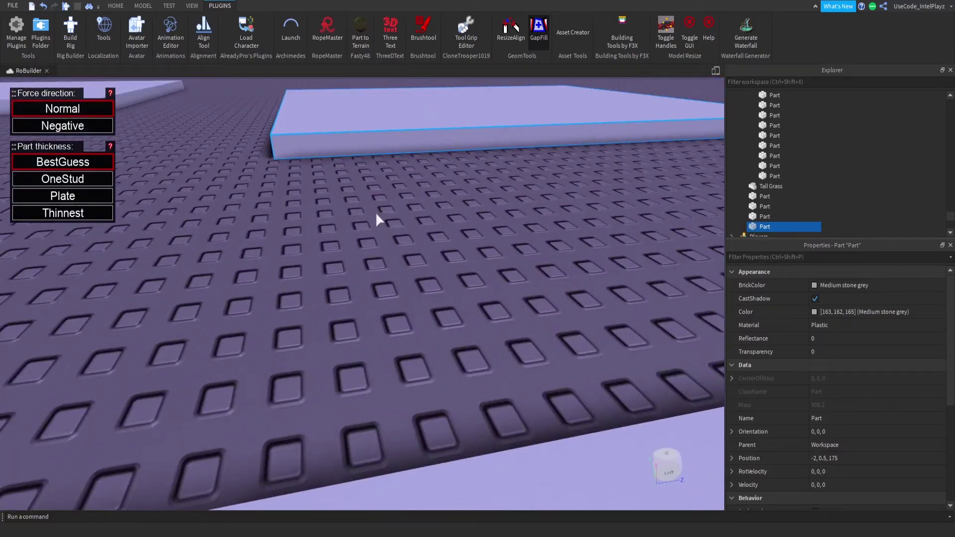
right_drag(351, 131, 357, 131)
click(357, 130)
click(347, 154)
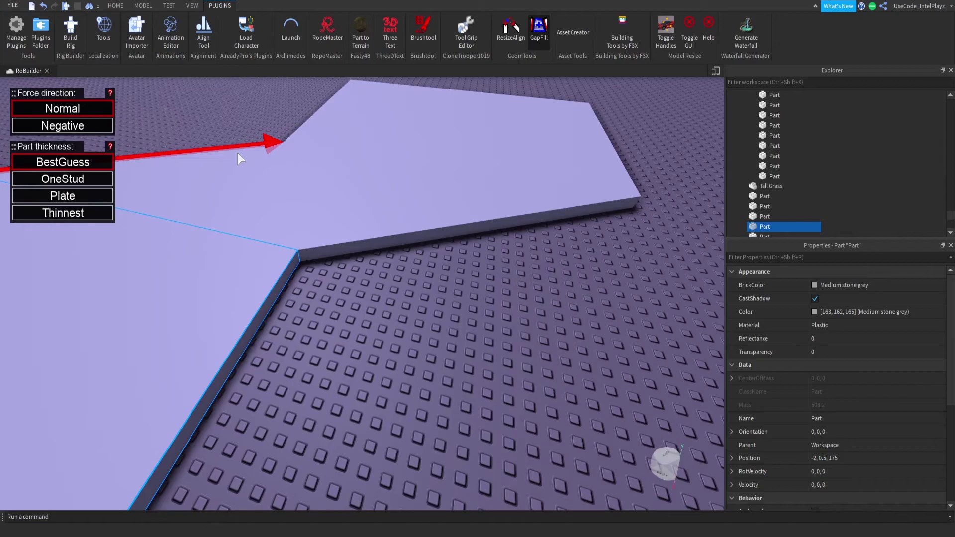
Fill the gaps to the remaining slabs with GapFill by pairing their edges.
scroll(237, 153, down, 5)
right_drag(238, 156, 239, 168)
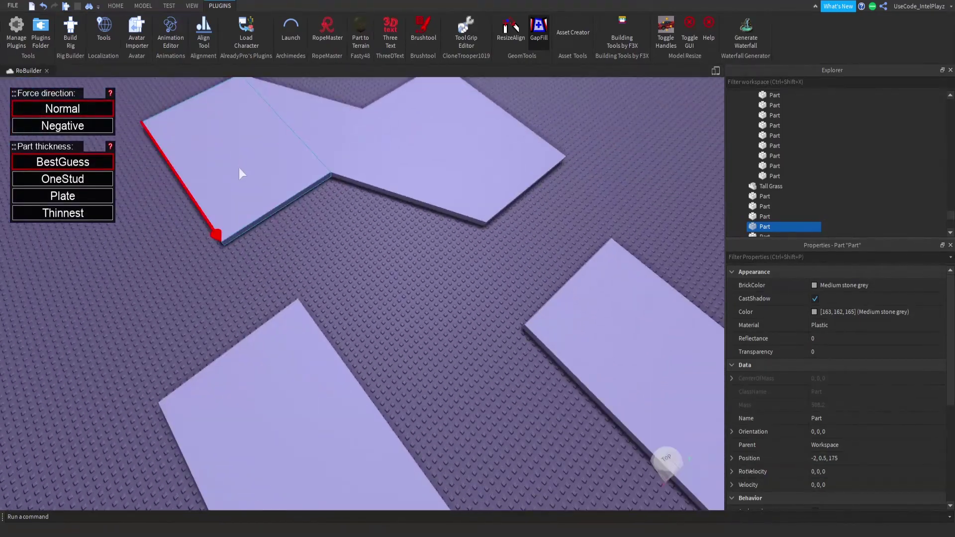
click(252, 336)
right_drag(235, 320, 277, 172)
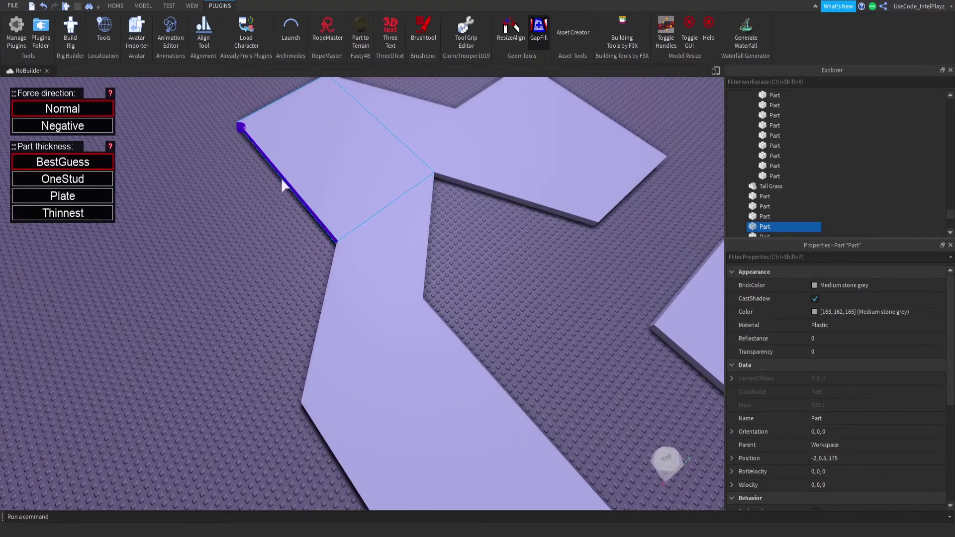
right_drag(315, 345, 330, 309)
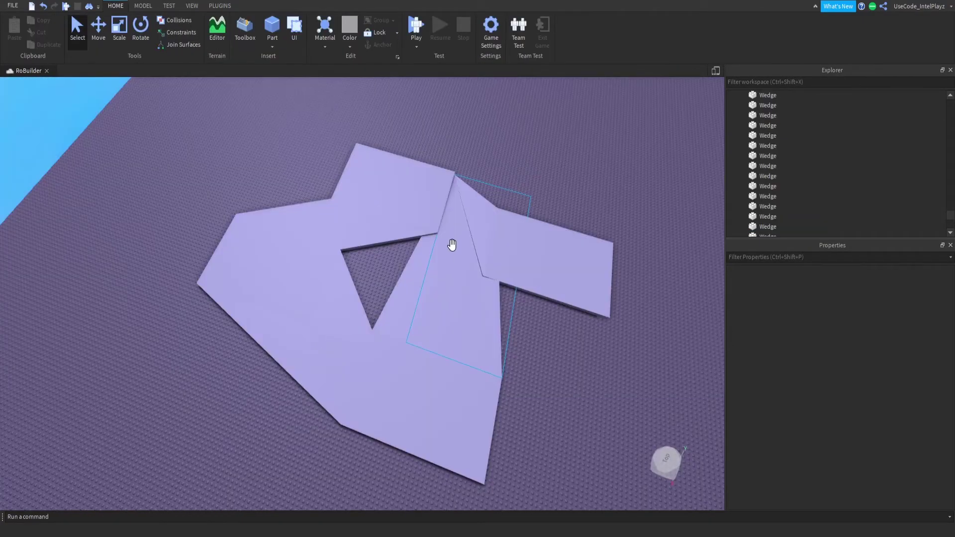
Select all the slabs and connecting wedges and delete them from the baseplate.
scroll(452, 244, down, 5)
right_drag(451, 244, 423, 241)
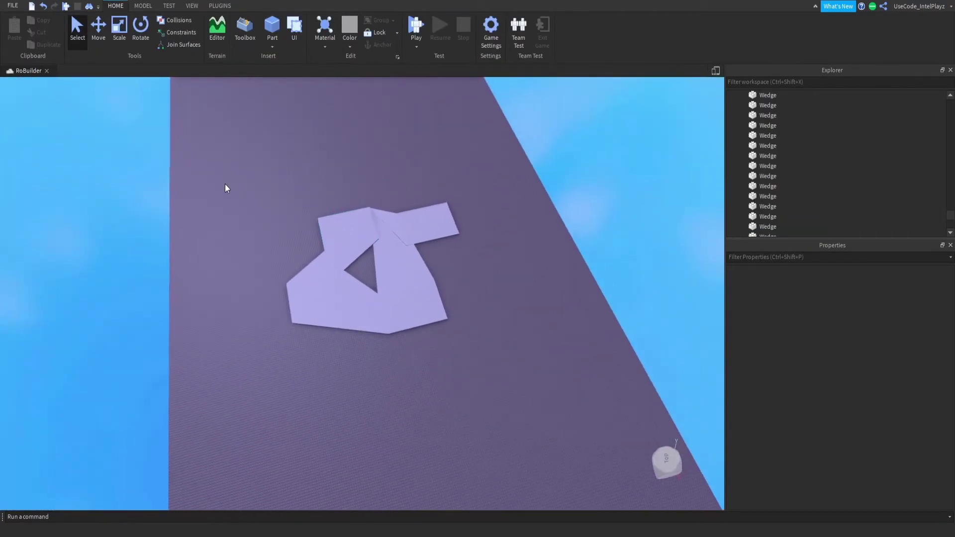
drag(225, 184, 499, 373)
key(Delete)
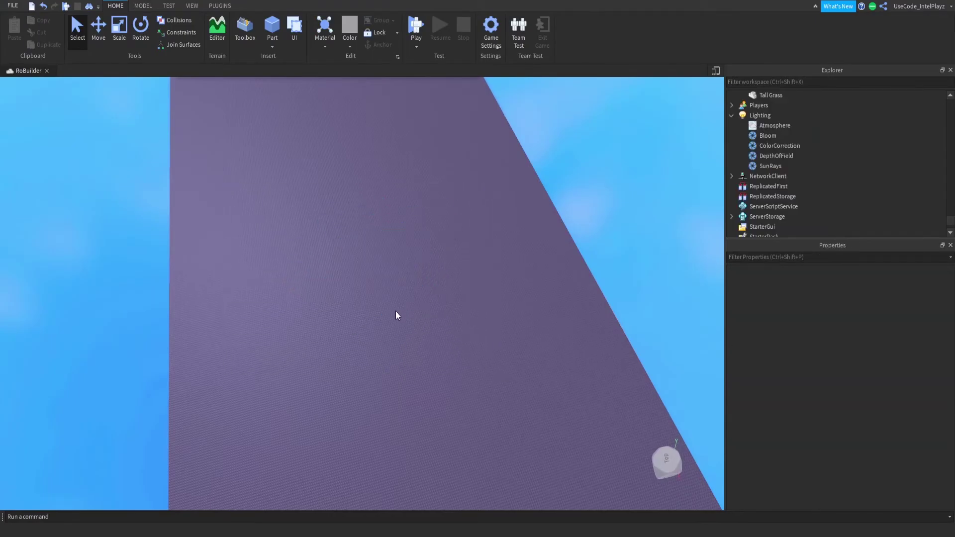
Examine the finished floating island map with its trees, paths and benches.
right_drag(386, 276, 386, 277)
scroll(386, 277, up, 4)
key(d)
key(w)
key(w)
key(w)
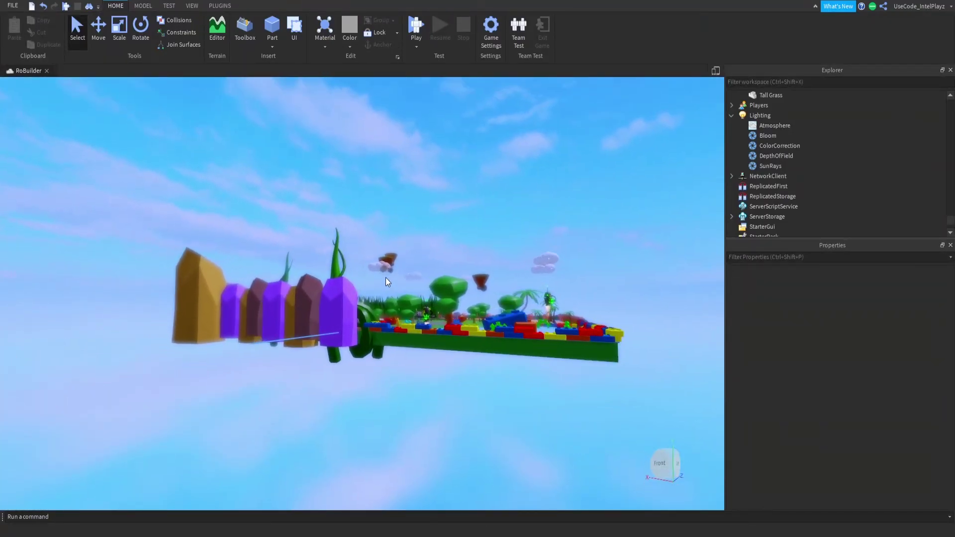
key(w)
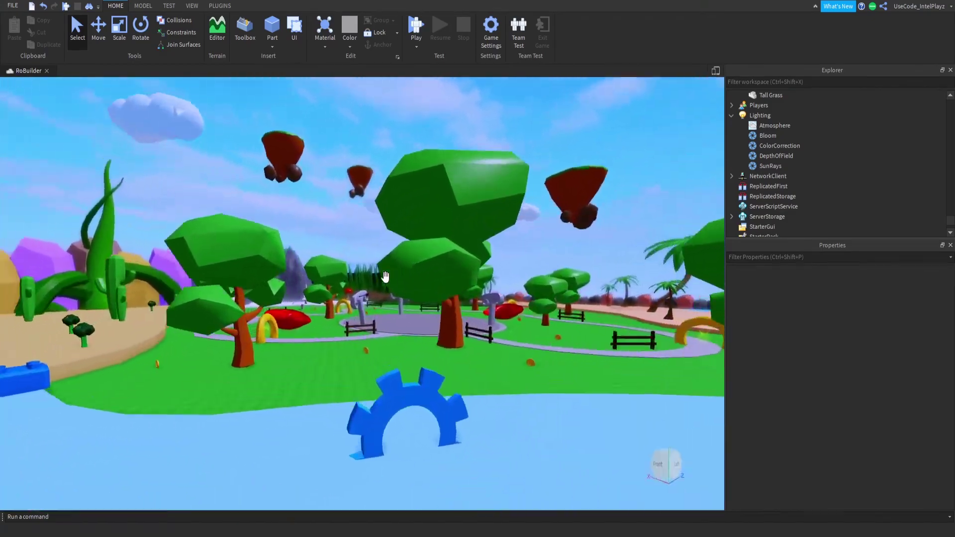